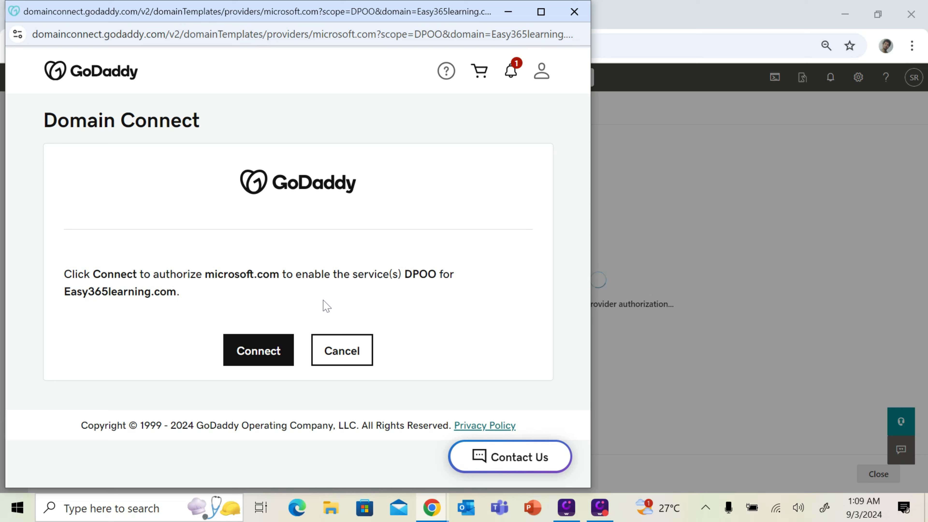
Close the GoDaddy sign-in popup and choose the 'Add a TXT record' verification method
{"action": "left_click", "coordinate": [574, 11]}
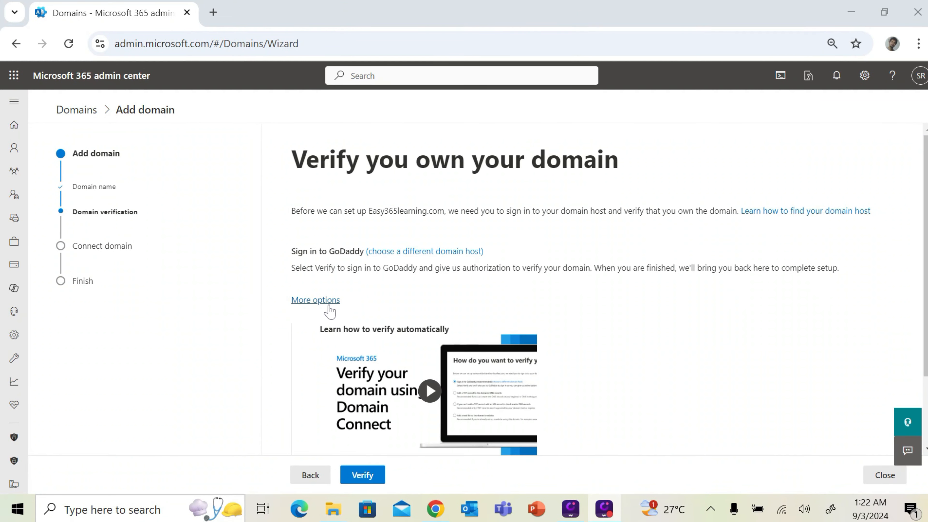
{"action": "left_click", "coordinate": [318, 301]}
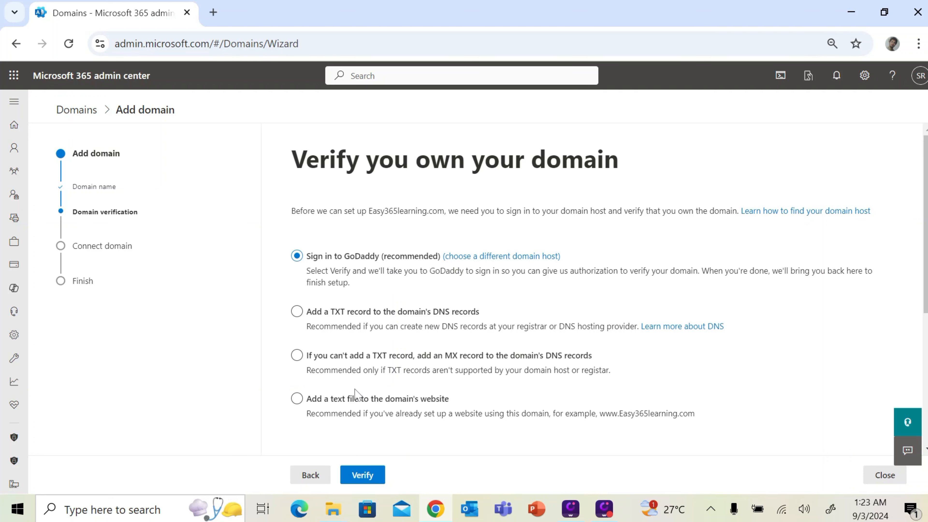
{"action": "left_click", "coordinate": [362, 318]}
{"action": "left_click", "coordinate": [404, 356]}
{"action": "left_click", "coordinate": [524, 413]}
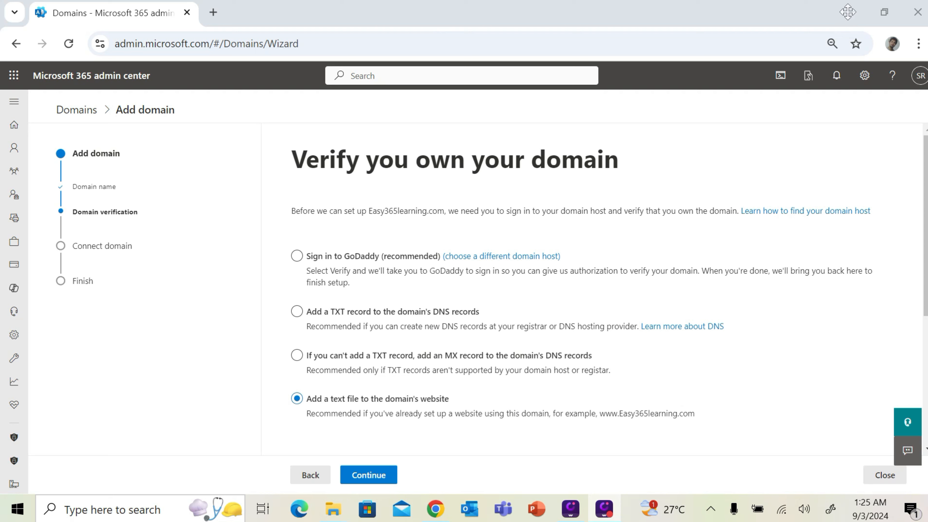
{"action": "left_click", "coordinate": [322, 319]}
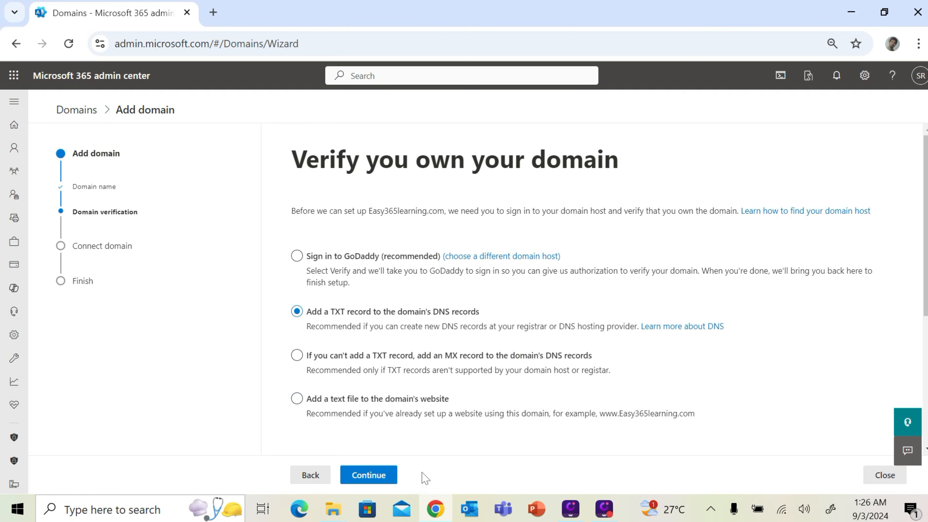
Show the TXT values (@, MS=ms24905016, TTL 3600), select the value, and open a new tab
{"action": "left_click", "coordinate": [371, 479]}
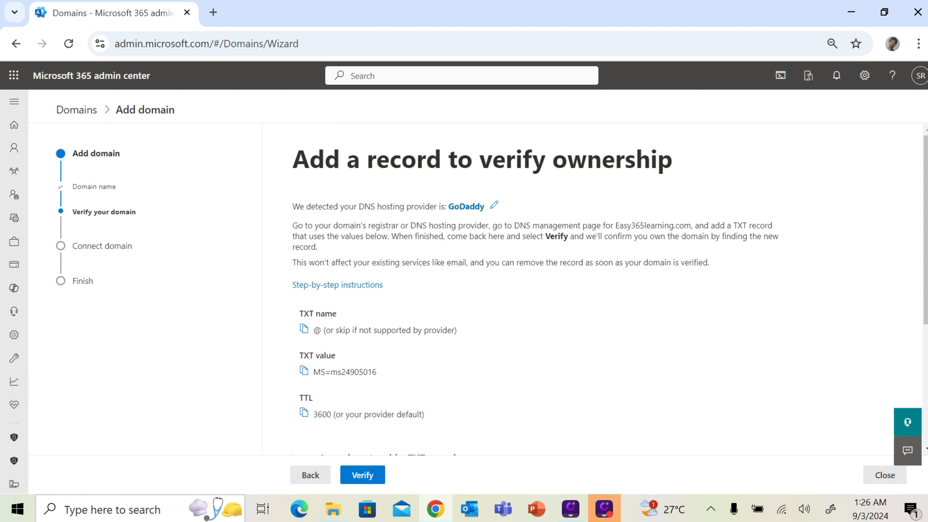
{"action": "left_click_drag", "start_coordinate": [321, 372], "coordinate": [377, 372]}
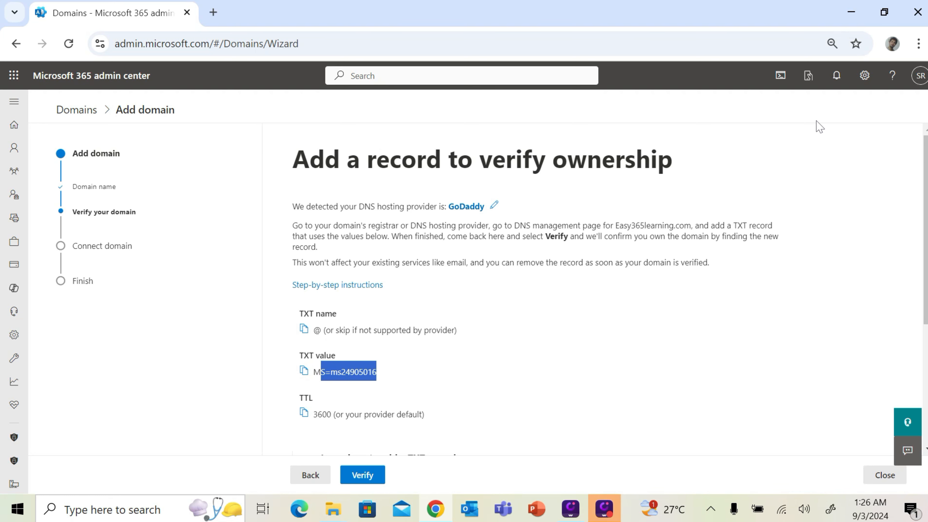
{"action": "key", "text": "ctrl+t"}
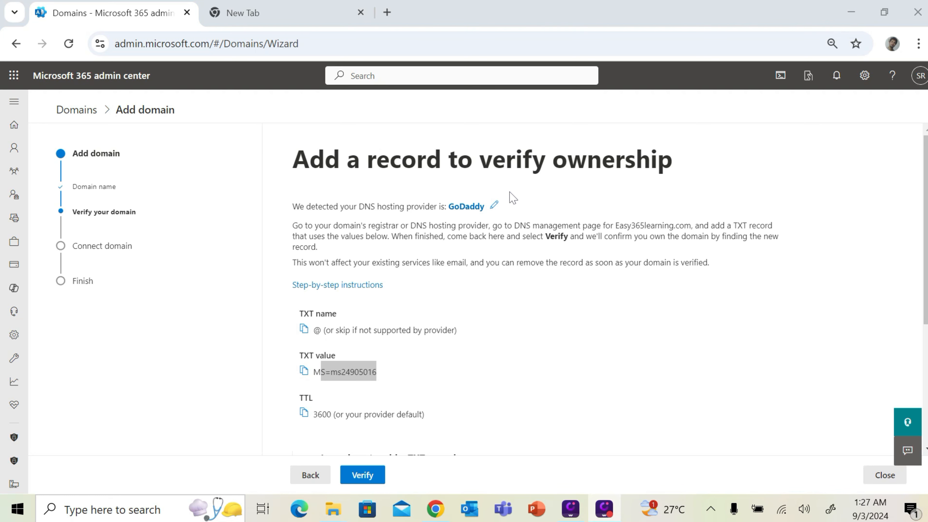
{"action": "left_click", "coordinate": [295, 13]}
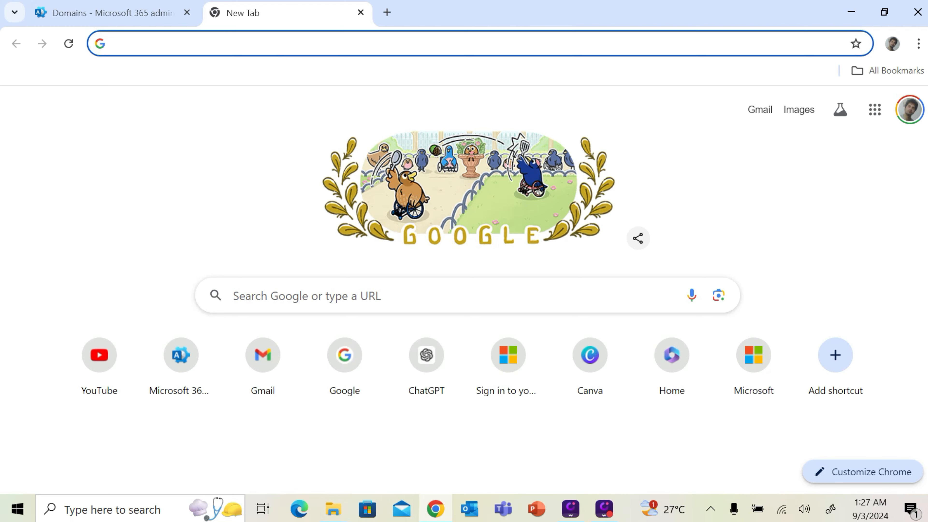
Go to GoDaddy DNS Management for easy365learning.com, review its records, and start a new record
{"action": "left_click", "coordinate": [256, 44]}
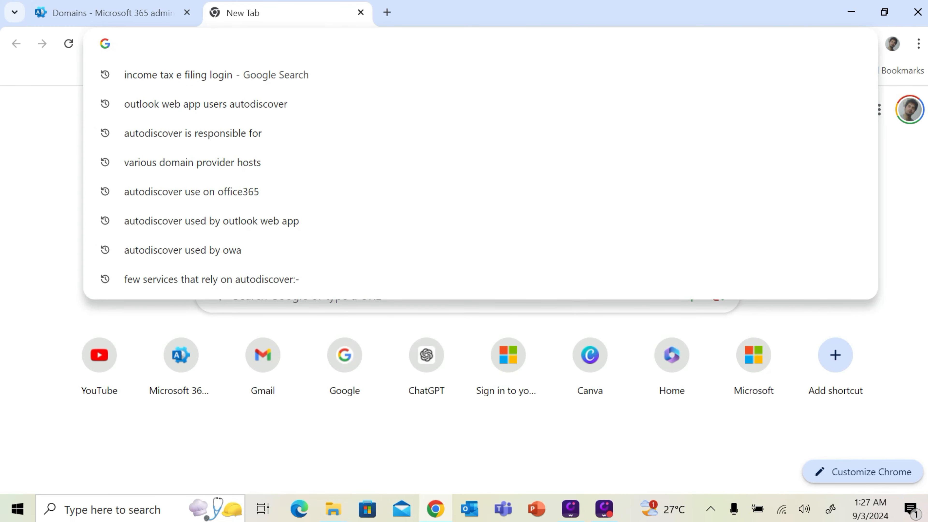
{"action": "type", "text": "godaddy icon"}
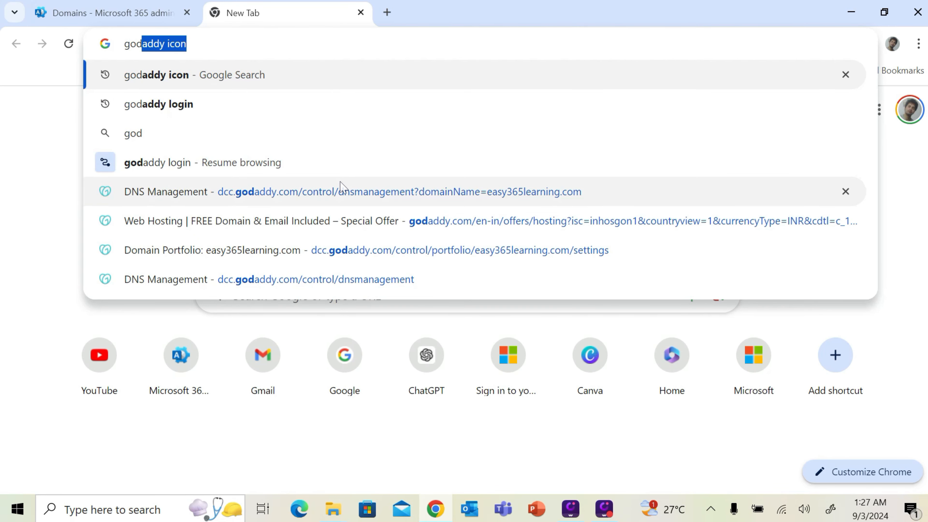
{"action": "left_click", "coordinate": [342, 190]}
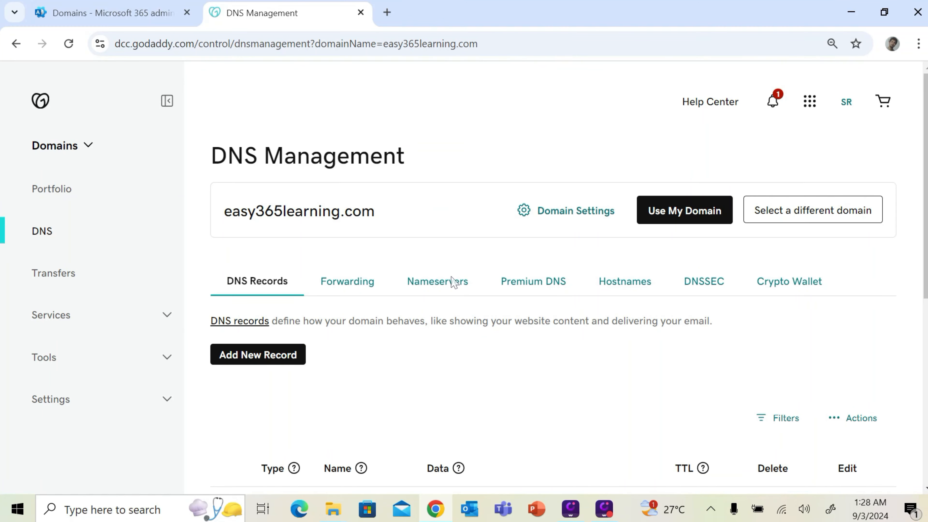
{"action": "scroll", "coordinate": [472, 360], "scroll_direction": "down", "scroll_amount": 5}
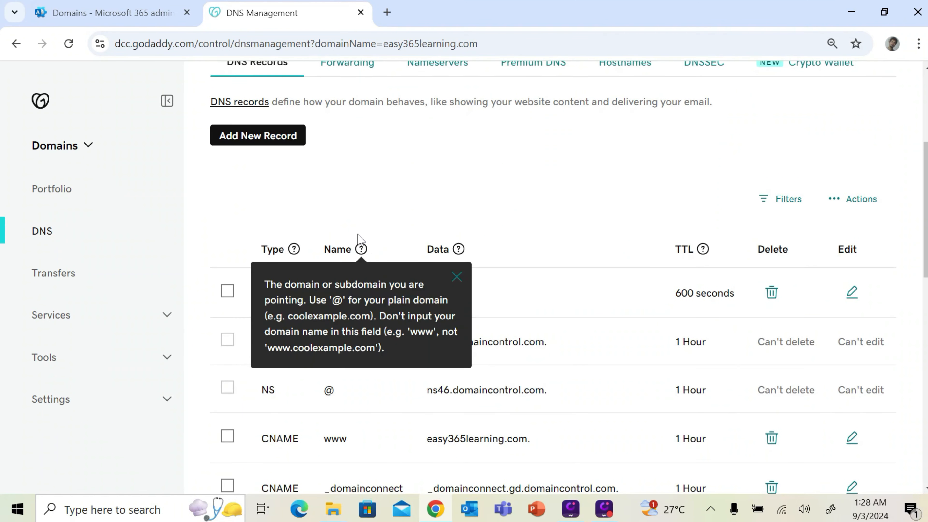
{"action": "scroll", "coordinate": [367, 297], "scroll_direction": "down", "scroll_amount": 6}
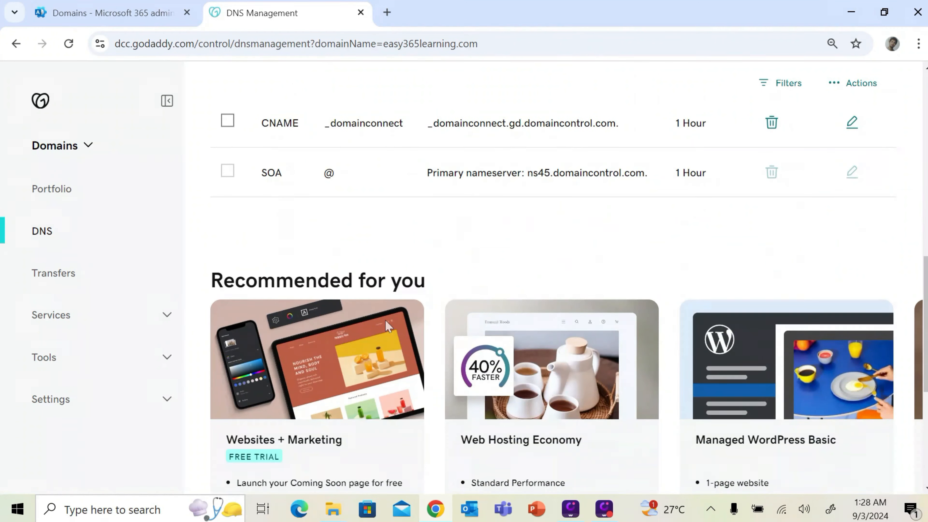
{"action": "scroll", "coordinate": [389, 325], "scroll_direction": "up", "scroll_amount": 11}
{"action": "left_click", "coordinate": [257, 355]}
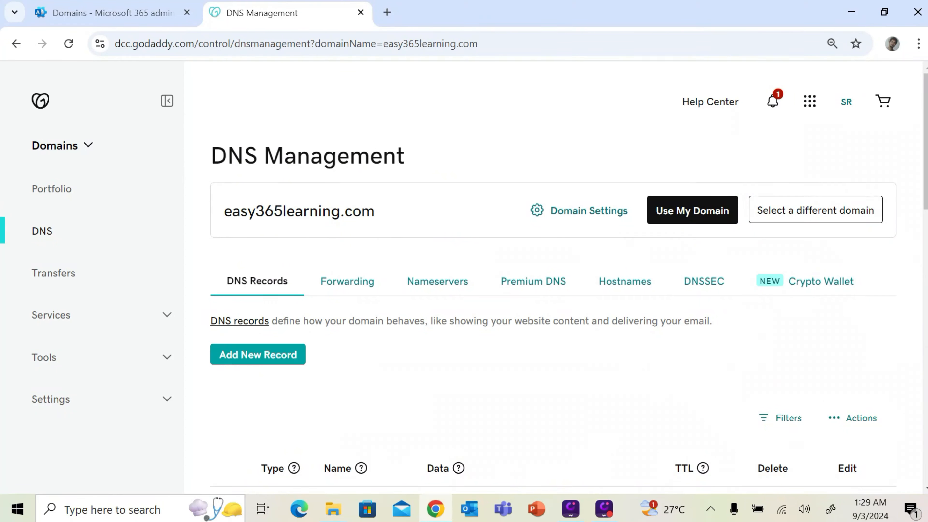
Make the new GoDaddy record type TXT with name @ copied from Microsoft 365
{"action": "left_click", "coordinate": [291, 446]}
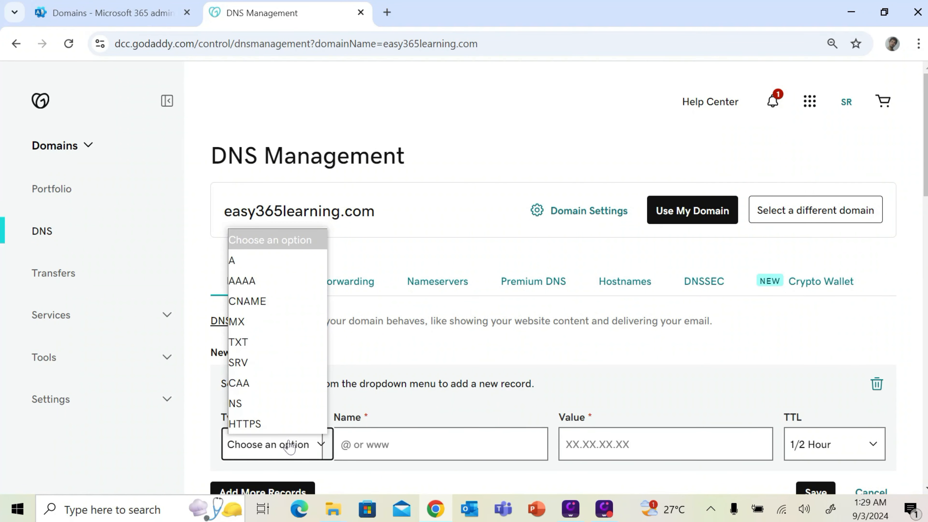
{"action": "left_click", "coordinate": [244, 340]}
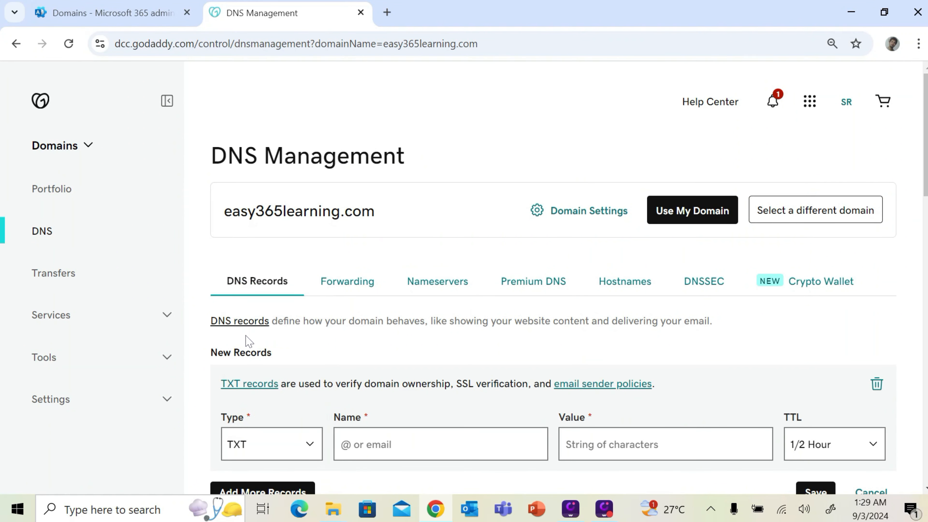
{"action": "left_click", "coordinate": [131, 5]}
{"action": "left_click", "coordinate": [304, 328]}
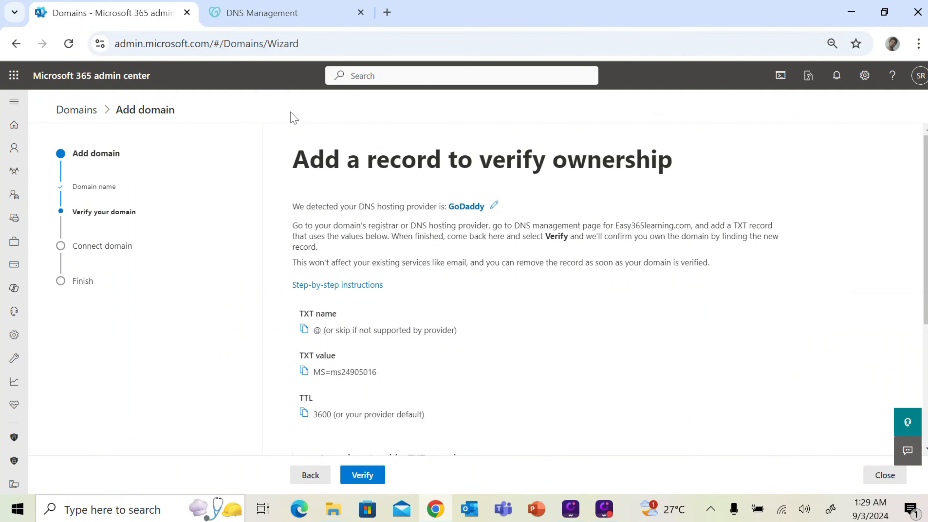
{"action": "left_click", "coordinate": [271, 15]}
{"action": "key", "text": "ctrl+v"}
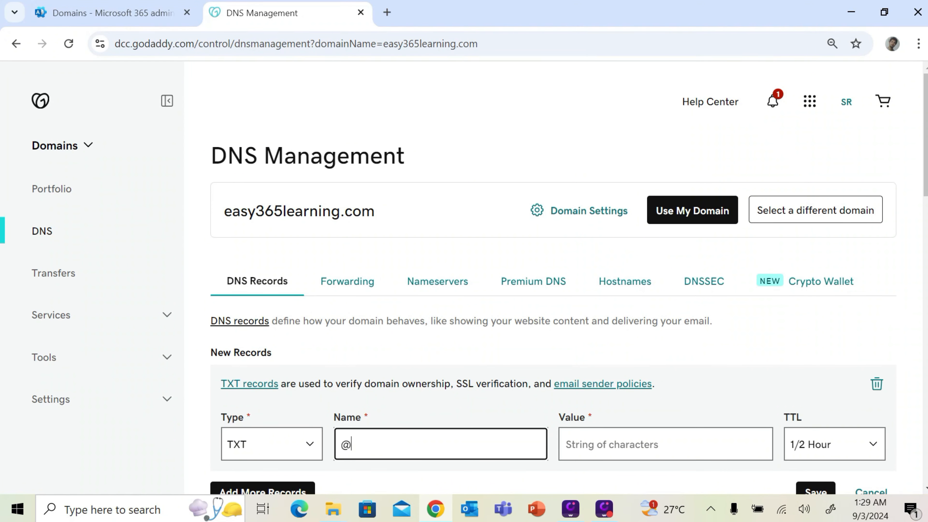
Paste MS=ms24905016 as the record value, set TTL to 1 Hour, and save
{"action": "left_click", "coordinate": [130, 15]}
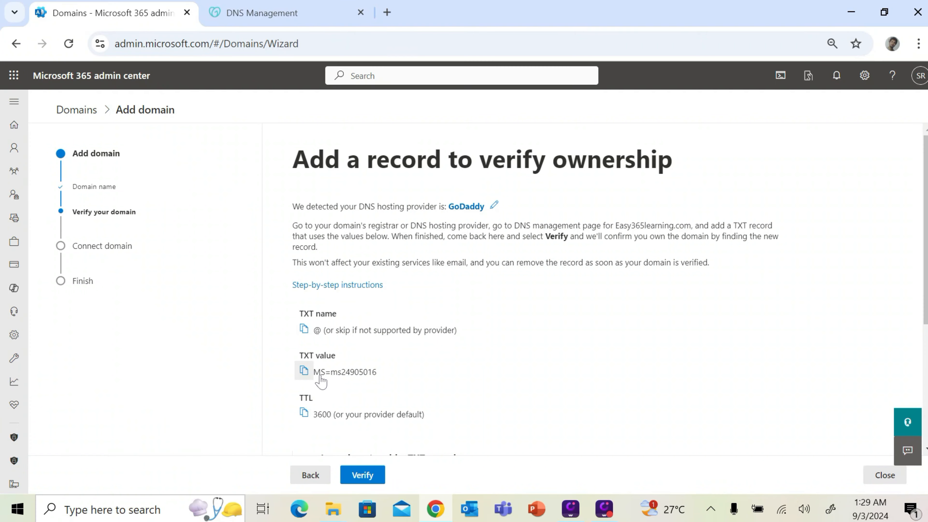
{"action": "left_click", "coordinate": [305, 370]}
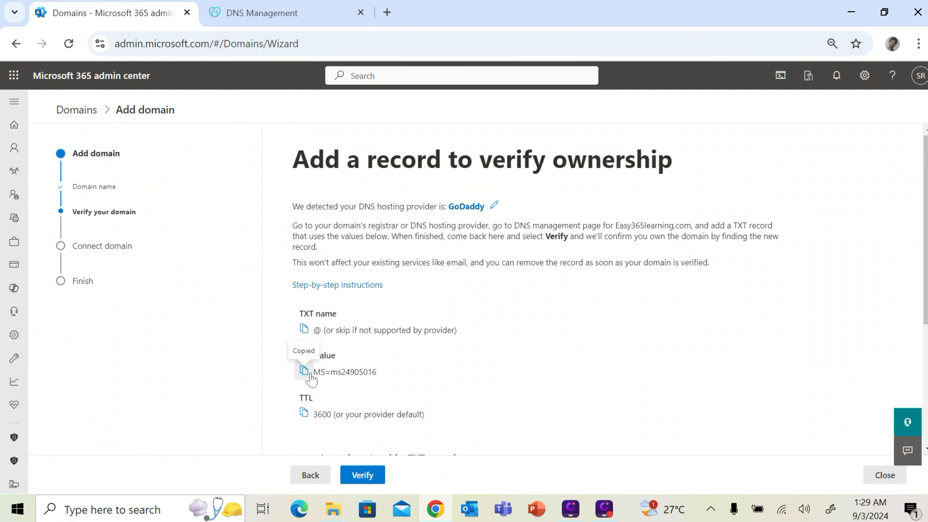
{"action": "left_click", "coordinate": [309, 16]}
{"action": "left_click", "coordinate": [589, 436]}
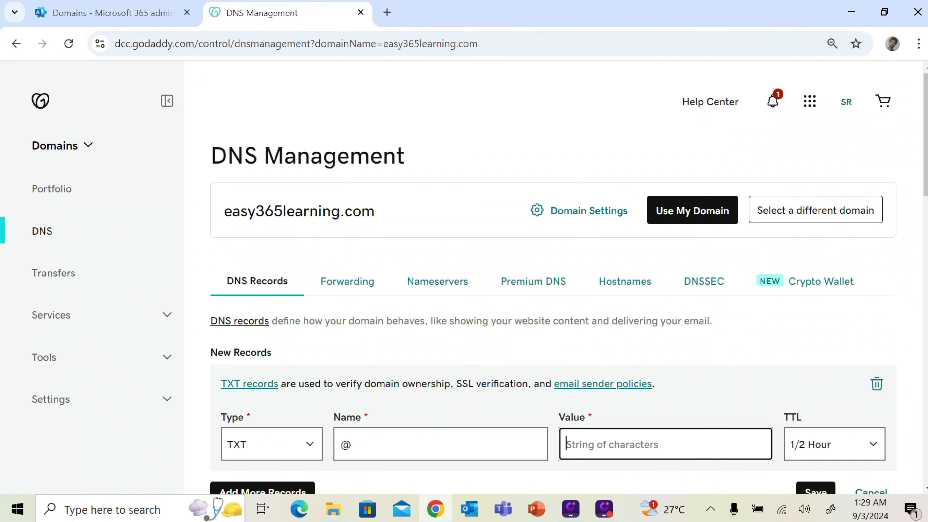
{"action": "key", "text": "ctrl+v"}
{"action": "left_click", "coordinate": [855, 447]}
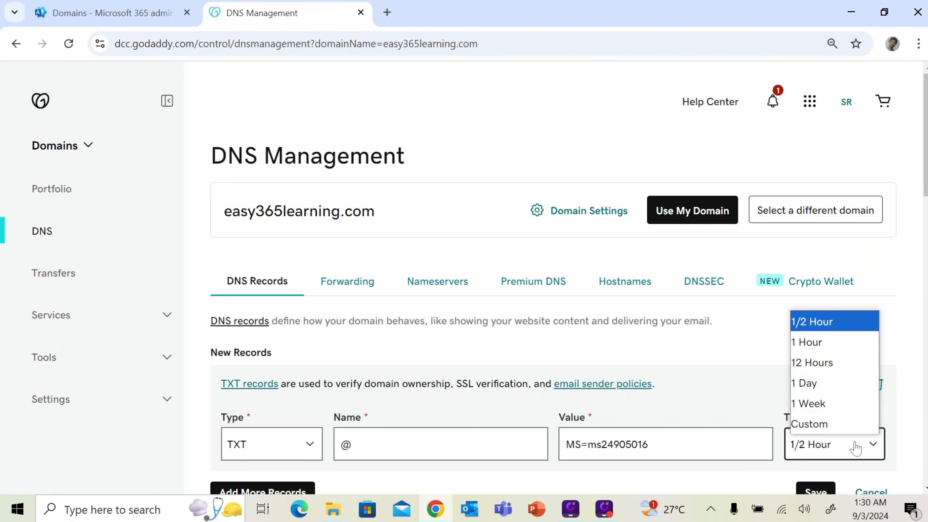
{"action": "left_click", "coordinate": [827, 344]}
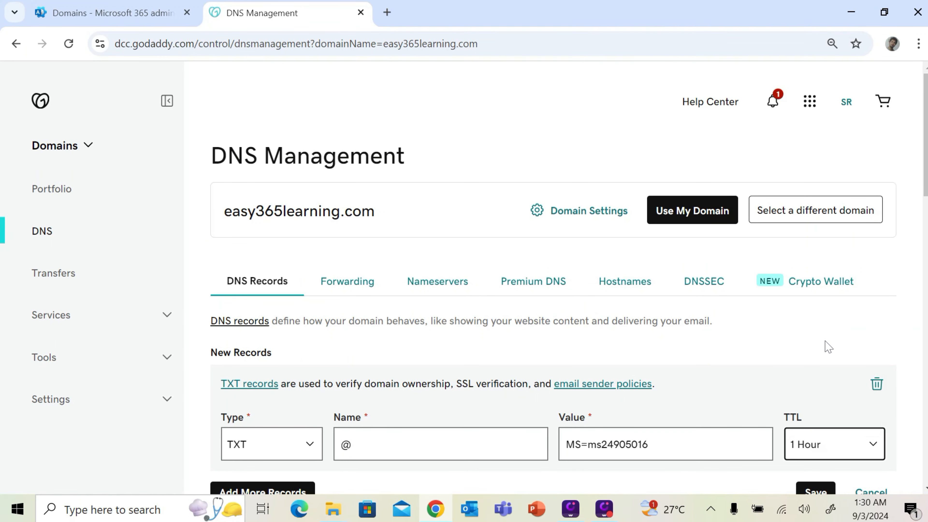
{"action": "scroll", "coordinate": [752, 402], "scroll_direction": "down", "scroll_amount": 2}
{"action": "left_click", "coordinate": [817, 424]}
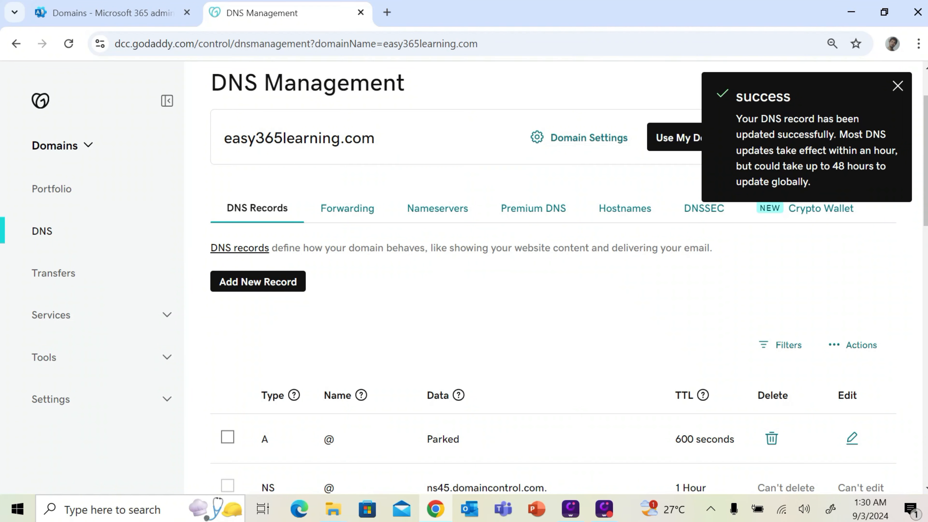
Dismiss the success message and check the saved verification TXT record in the list
{"action": "left_click", "coordinate": [897, 86]}
{"action": "scroll", "coordinate": [877, 243], "scroll_direction": "down", "scroll_amount": 2}
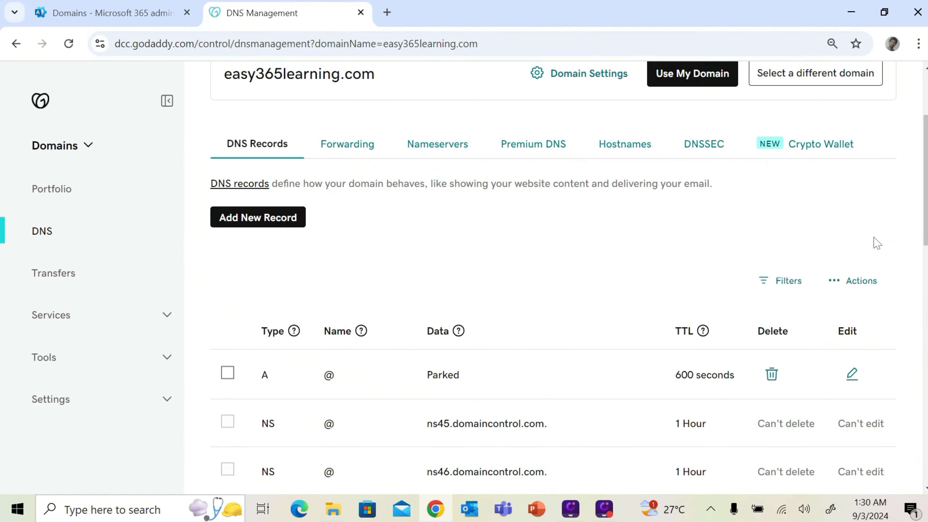
{"action": "scroll", "coordinate": [877, 244], "scroll_direction": "down", "scroll_amount": 5}
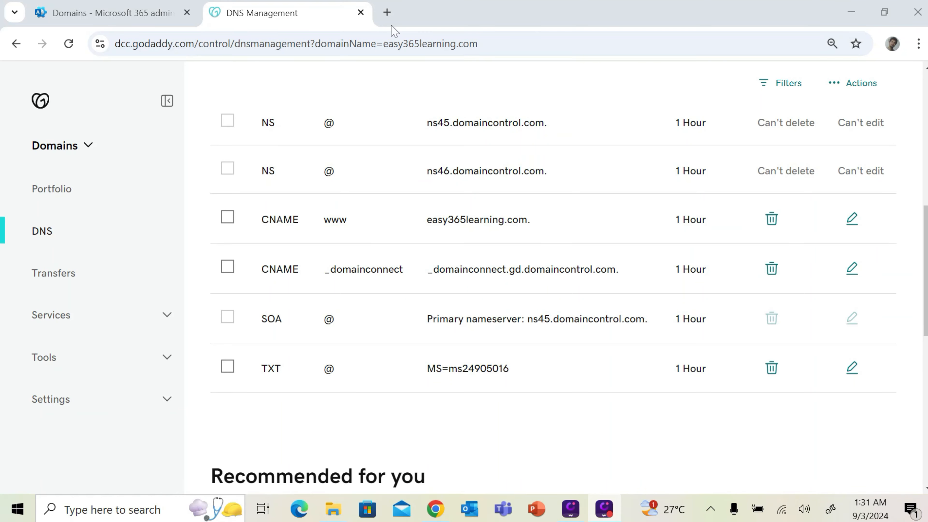
{"action": "left_click", "coordinate": [384, 17]}
Search for MxToolbox in a new tab and open its DNS lookup site
{"action": "left_click", "coordinate": [387, 13]}
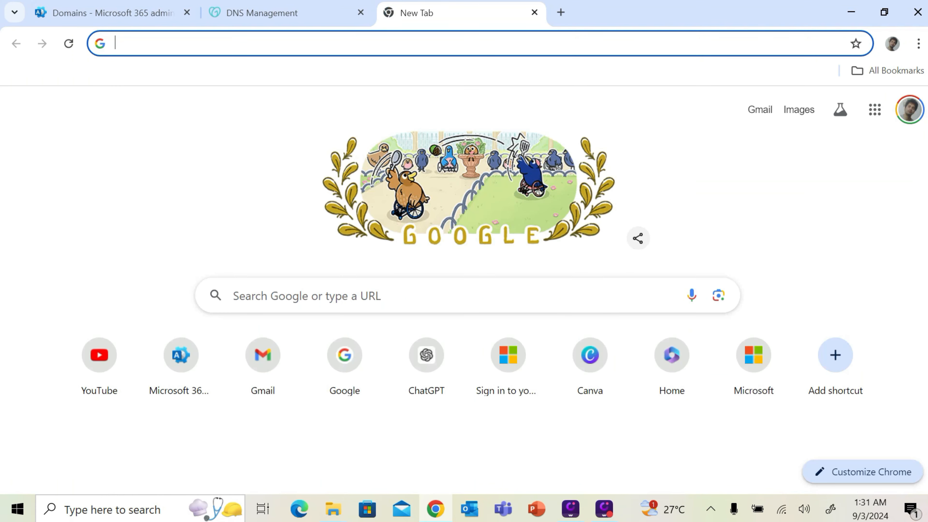
{"action": "type", "text": "mx"}
{"action": "key", "text": "Return"}
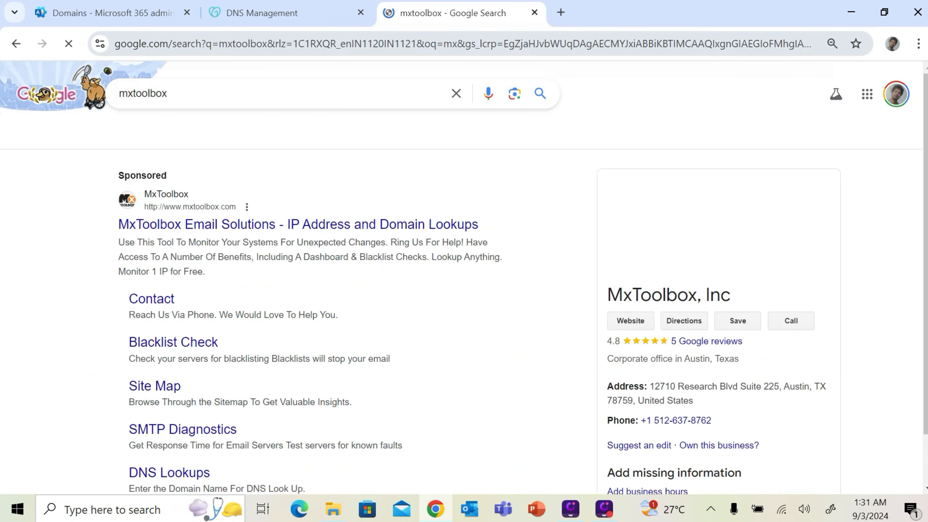
{"action": "left_click", "coordinate": [396, 224]}
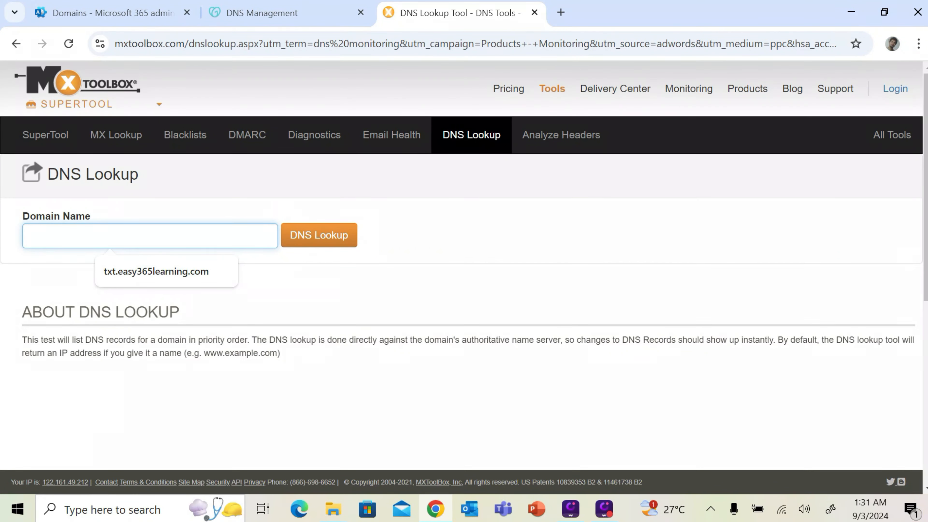
Look up txt:easy365learning.com and confirm MS=ms24905016 is published
{"action": "type", "text": "txt:ea"}
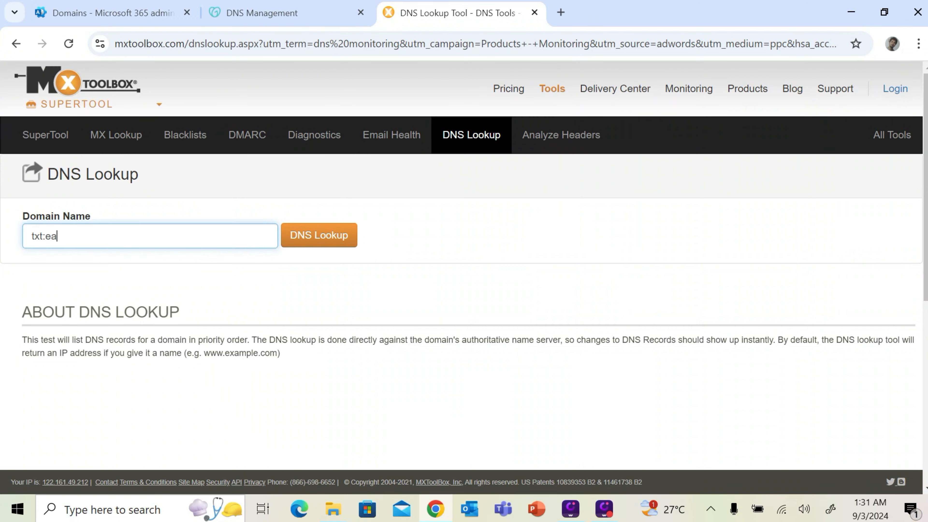
{"action": "type", "text": "sy365learning.com"}
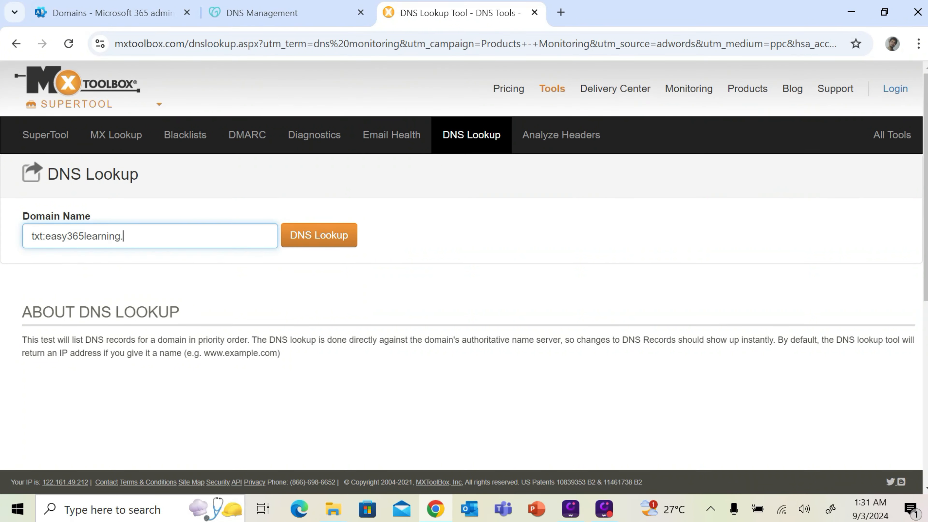
{"action": "left_click", "coordinate": [306, 238]}
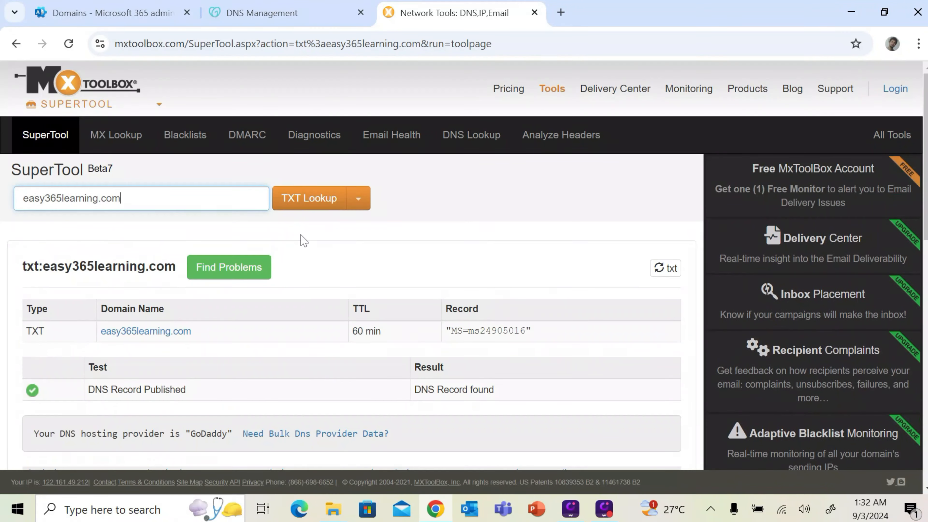
{"action": "left_click_drag", "start_coordinate": [555, 336], "coordinate": [448, 336]}
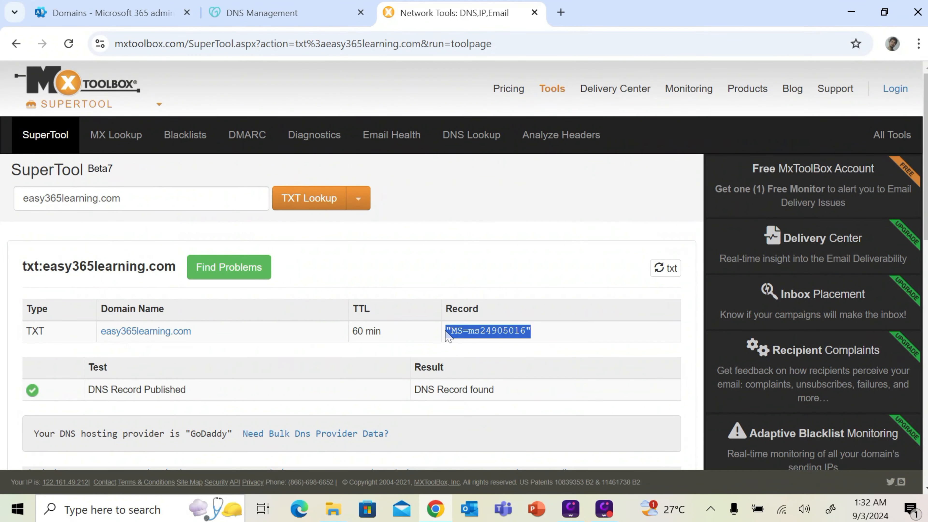
{"action": "left_click", "coordinate": [861, 11]}
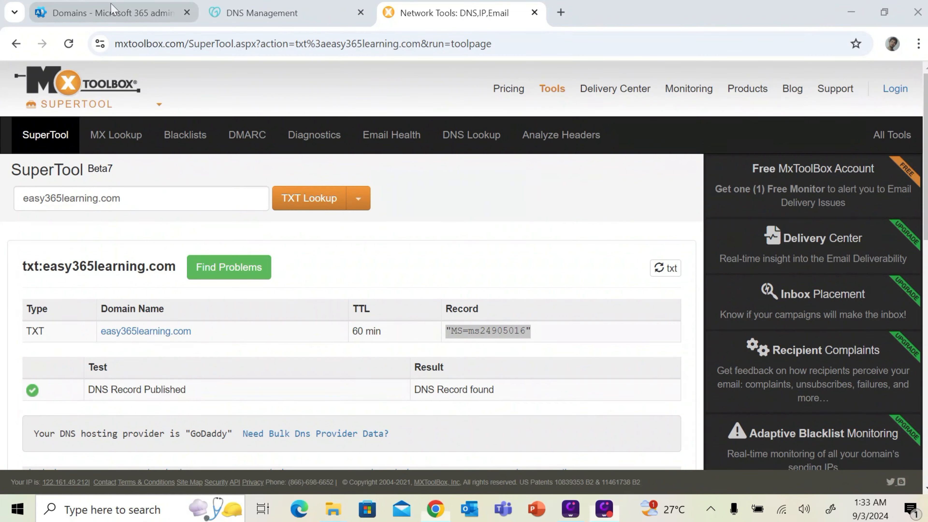
Return to the Microsoft 365 Add domain wizard and verify Easy365learning.com ownership
{"action": "left_click", "coordinate": [111, 12]}
{"action": "left_click", "coordinate": [379, 480]}
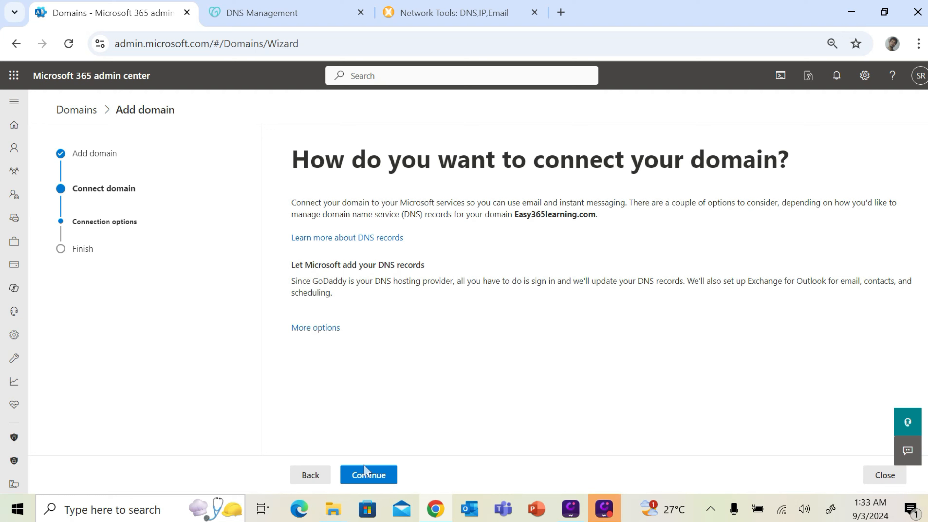
Continue to the DNS records step, review the MX, TXT and CNAME records, and expand Advanced options
{"action": "left_click", "coordinate": [372, 477]}
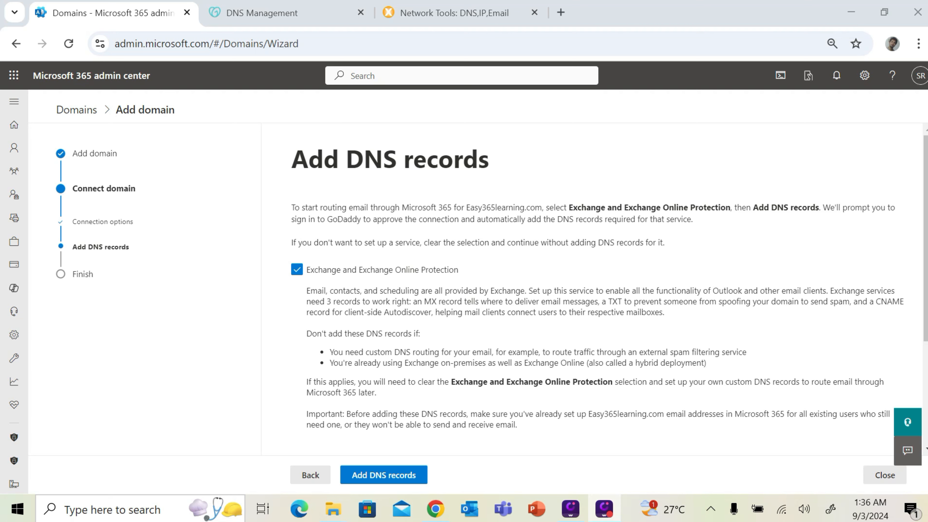
{"action": "scroll", "coordinate": [668, 289], "scroll_direction": "down", "scroll_amount": 4}
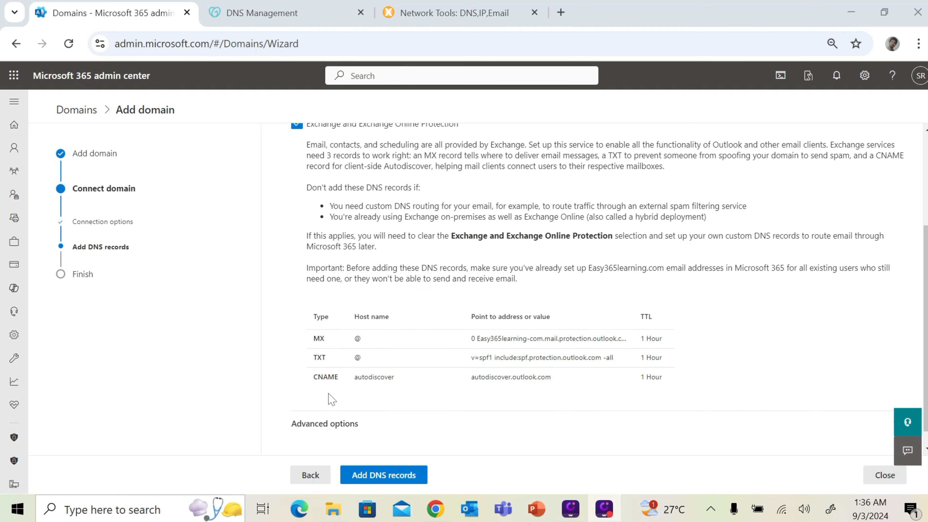
{"action": "double_click", "coordinate": [328, 338]}
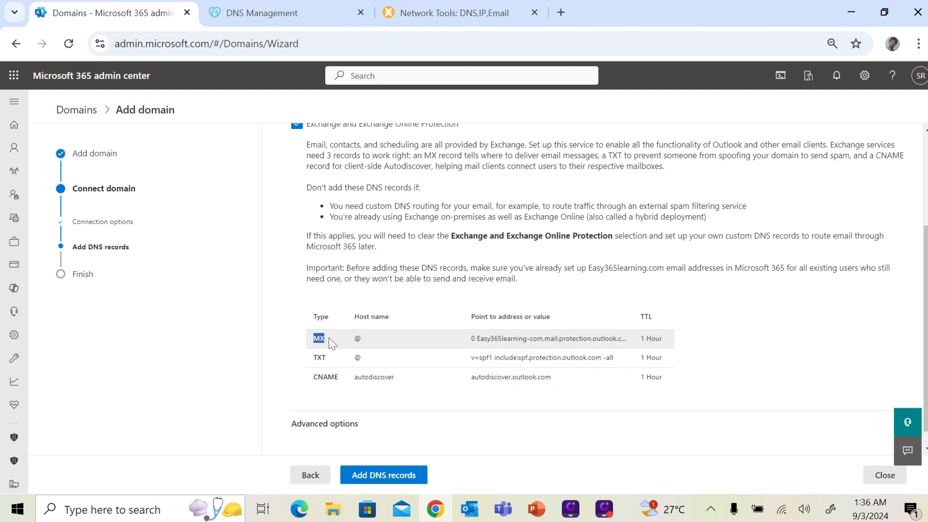
{"action": "double_click", "coordinate": [315, 358]}
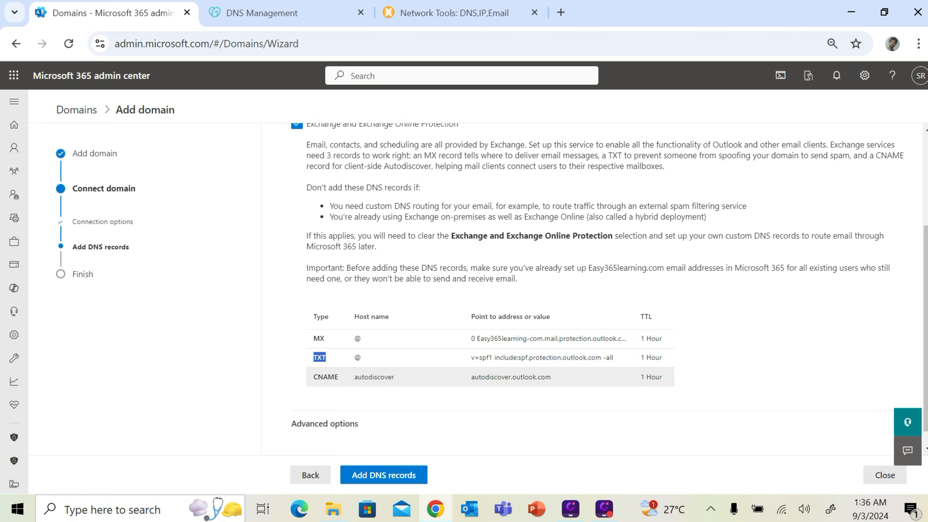
{"action": "left_click_drag", "start_coordinate": [310, 381], "coordinate": [328, 377]}
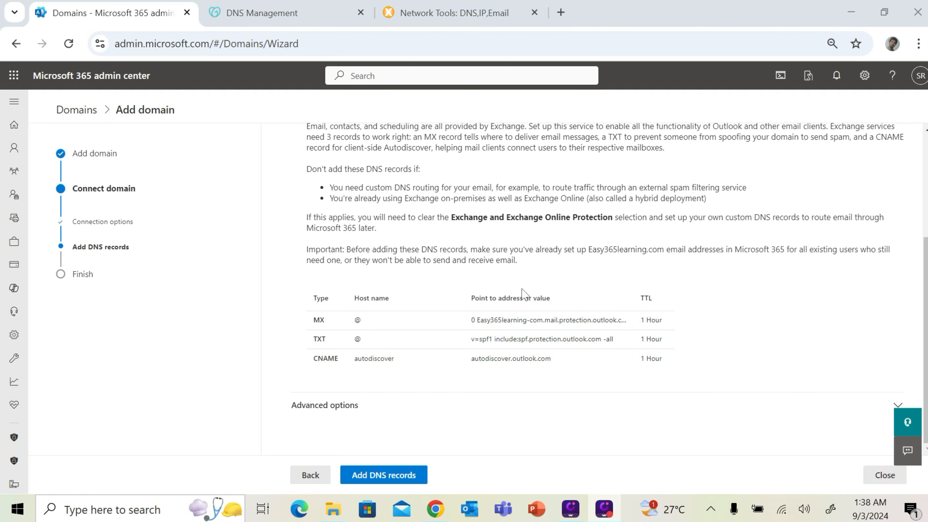
{"action": "left_click", "coordinate": [898, 405]}
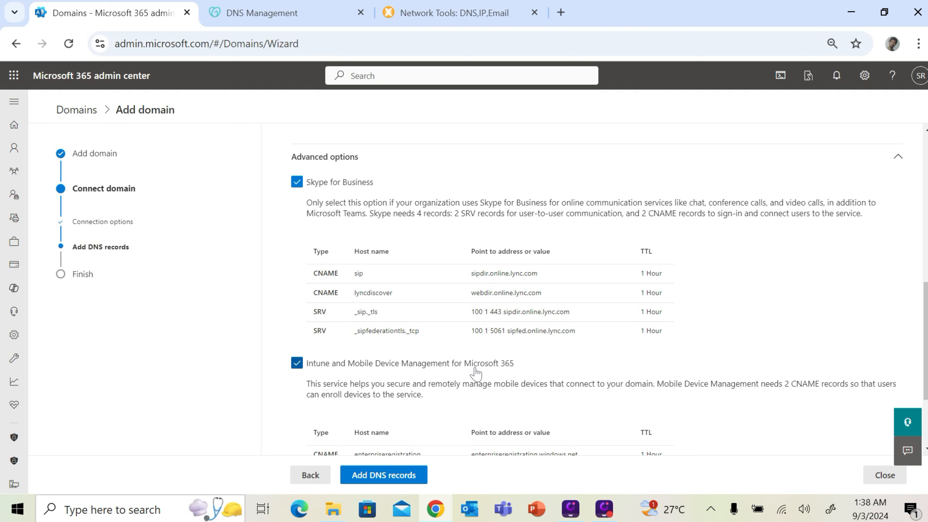
Deselect Skype for Business and Intune so only Exchange records get added
{"action": "left_click", "coordinate": [307, 187]}
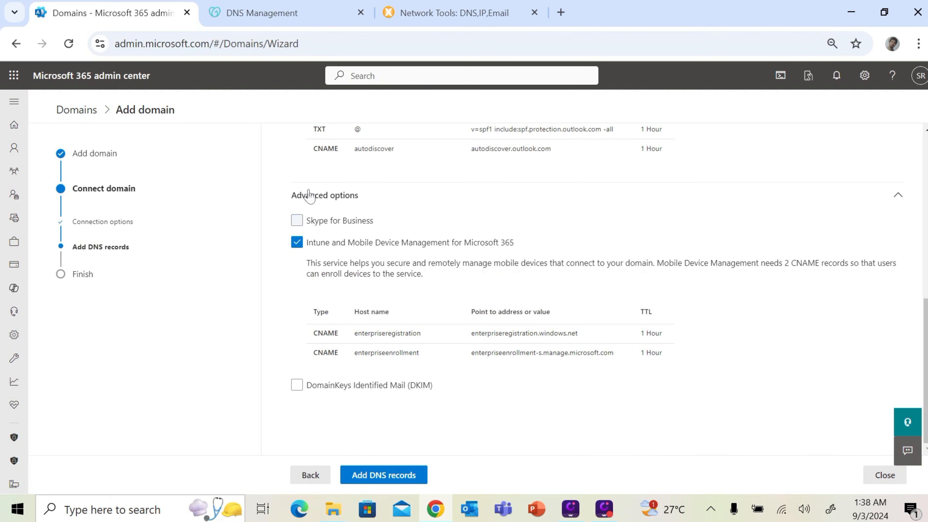
{"action": "left_click", "coordinate": [300, 243]}
{"action": "left_click", "coordinate": [417, 474]}
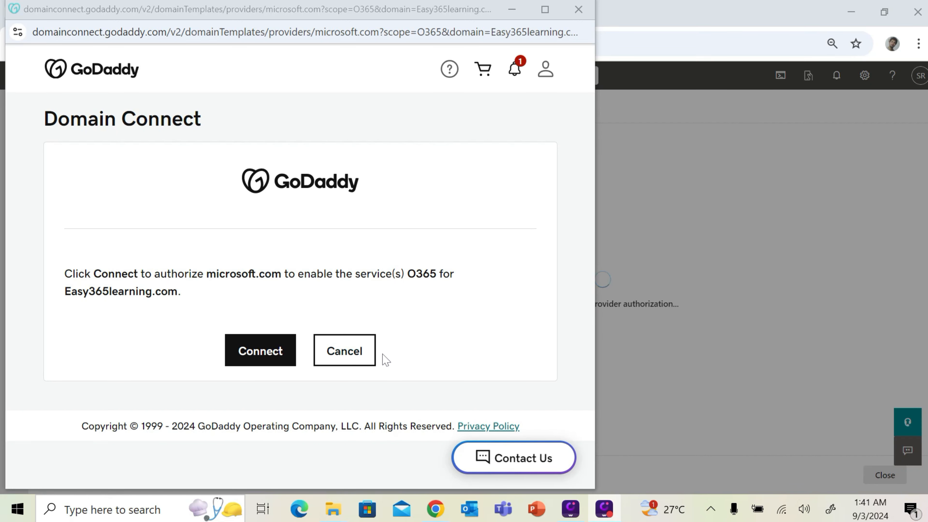
Cancel GoDaddy's automatic Domain Connect and review the MX record to add manually
{"action": "left_click", "coordinate": [366, 361]}
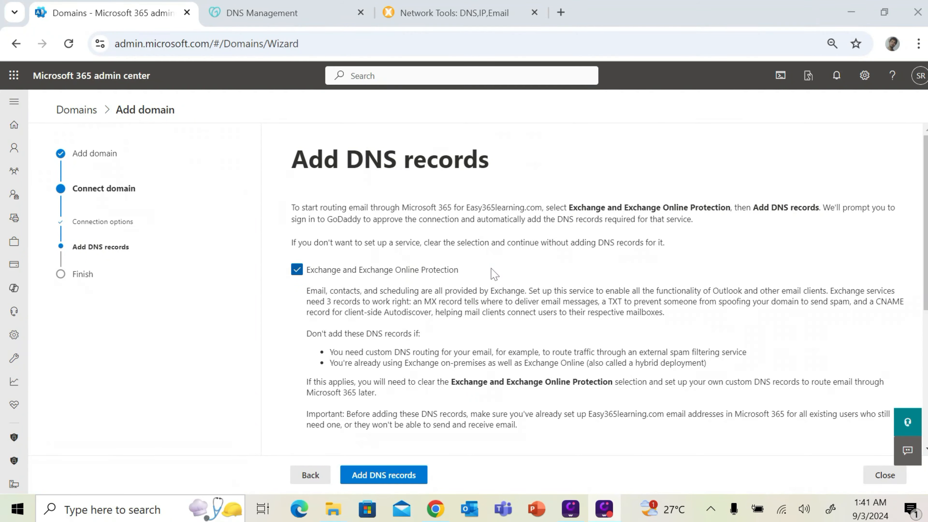
{"action": "scroll", "coordinate": [500, 279], "scroll_direction": "down", "scroll_amount": 2}
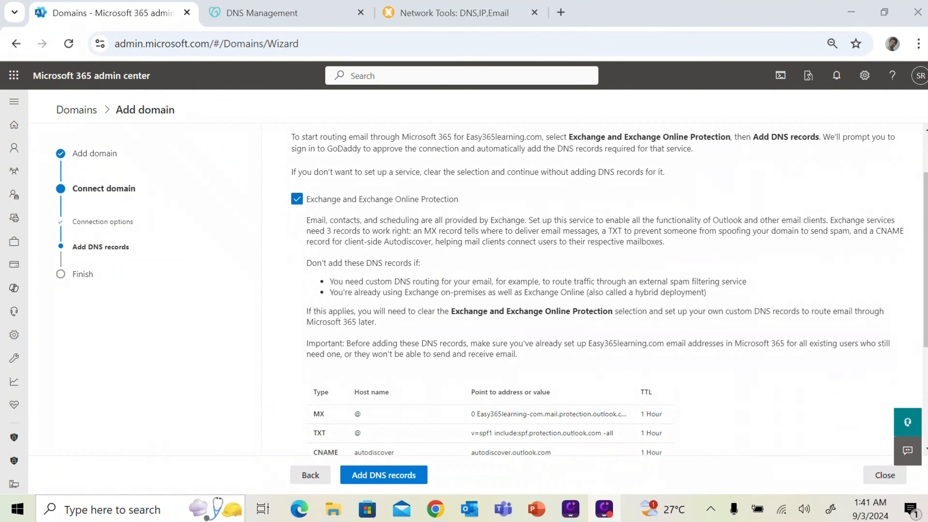
{"action": "scroll", "coordinate": [430, 250], "scroll_direction": "up", "scroll_amount": 2}
{"action": "scroll", "coordinate": [430, 251], "scroll_direction": "down", "scroll_amount": 4}
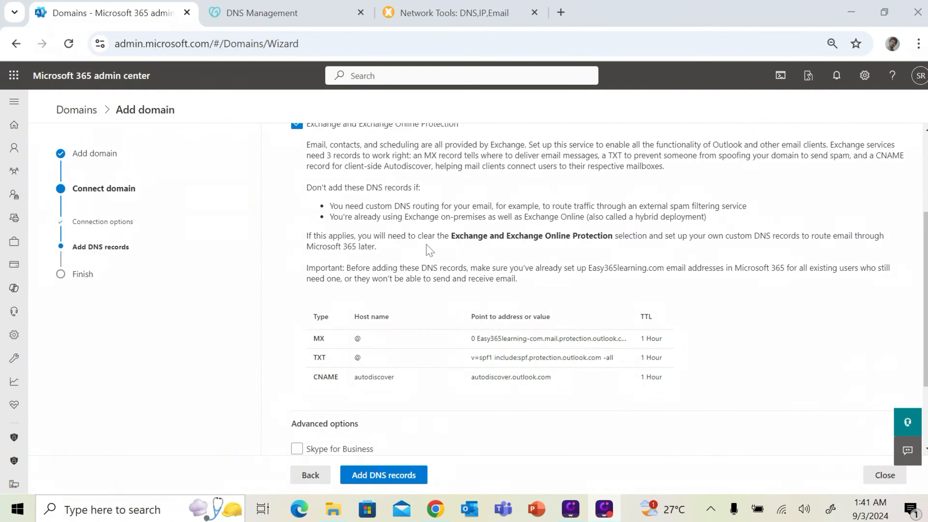
{"action": "scroll", "coordinate": [373, 320], "scroll_direction": "down", "scroll_amount": 3}
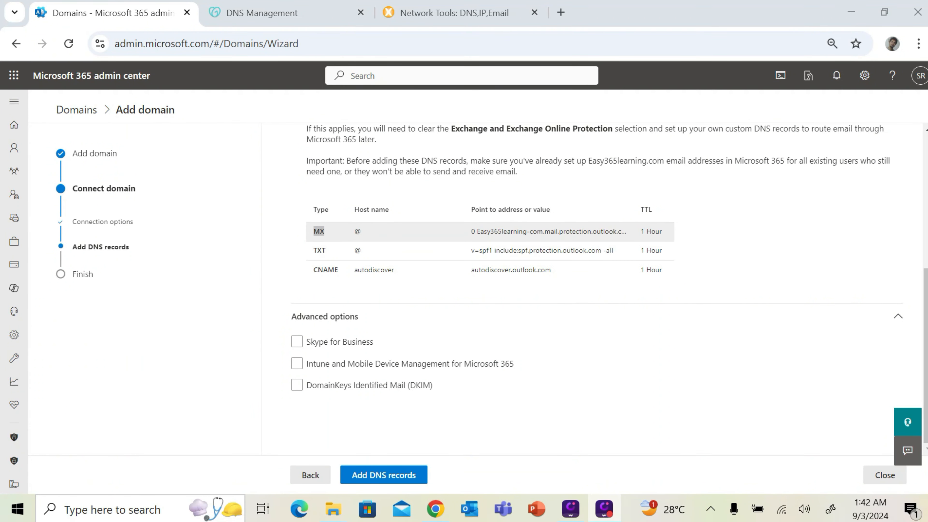
{"action": "double_click", "coordinate": [319, 232]}
Start a new GoDaddy MX record with name @
{"action": "left_click", "coordinate": [290, 13]}
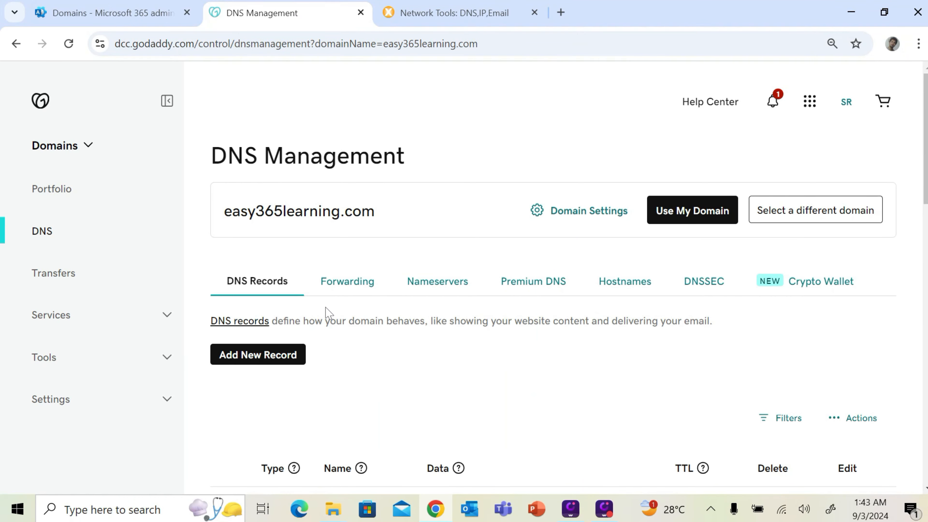
{"action": "left_click", "coordinate": [258, 363]}
{"action": "left_click", "coordinate": [283, 439]}
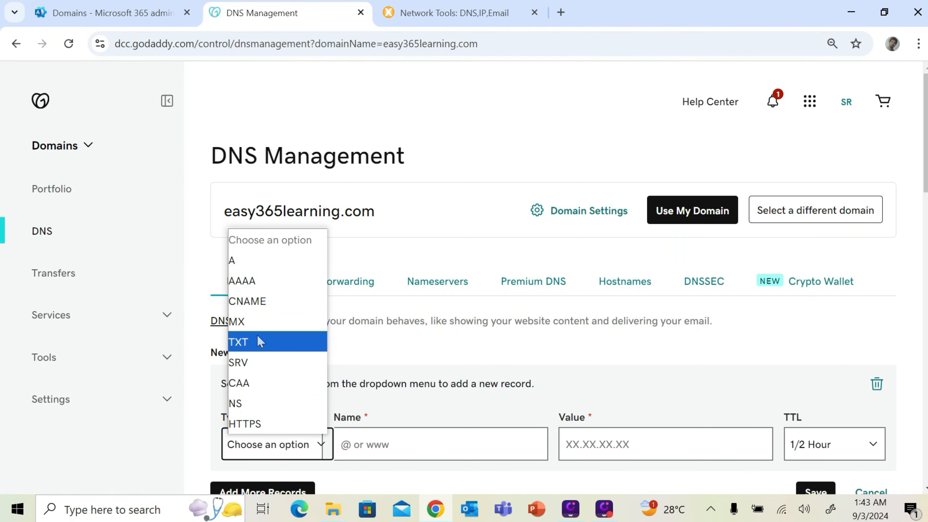
{"action": "left_click", "coordinate": [257, 322]}
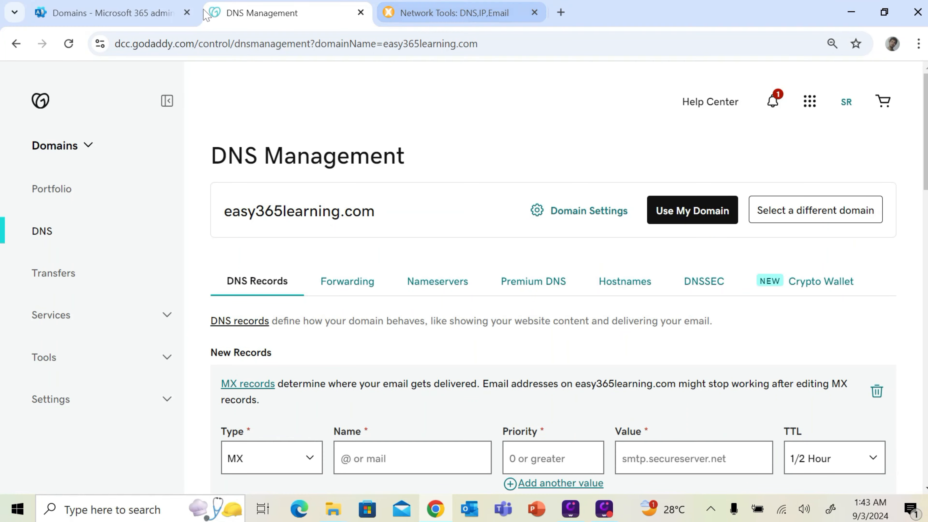
{"action": "left_click", "coordinate": [139, 13]}
{"action": "left_click", "coordinate": [361, 231]}
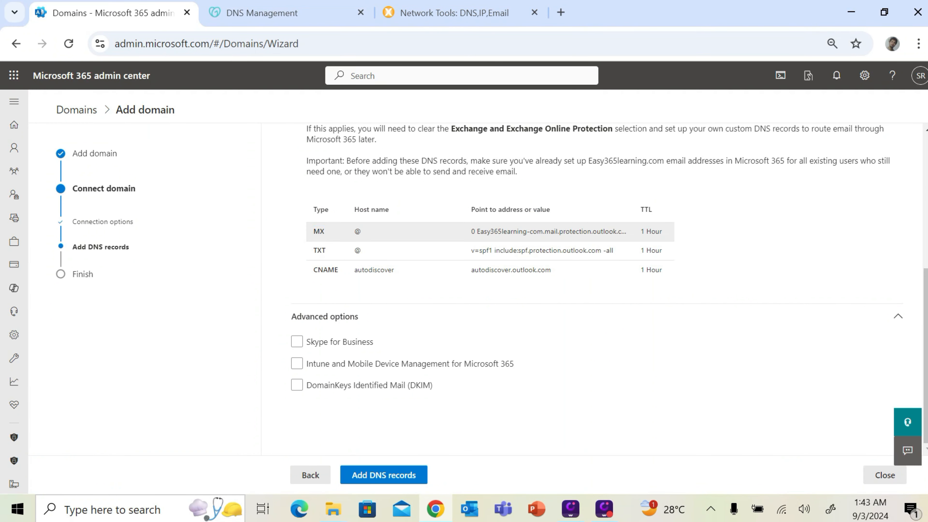
{"action": "left_click", "coordinate": [262, 13]}
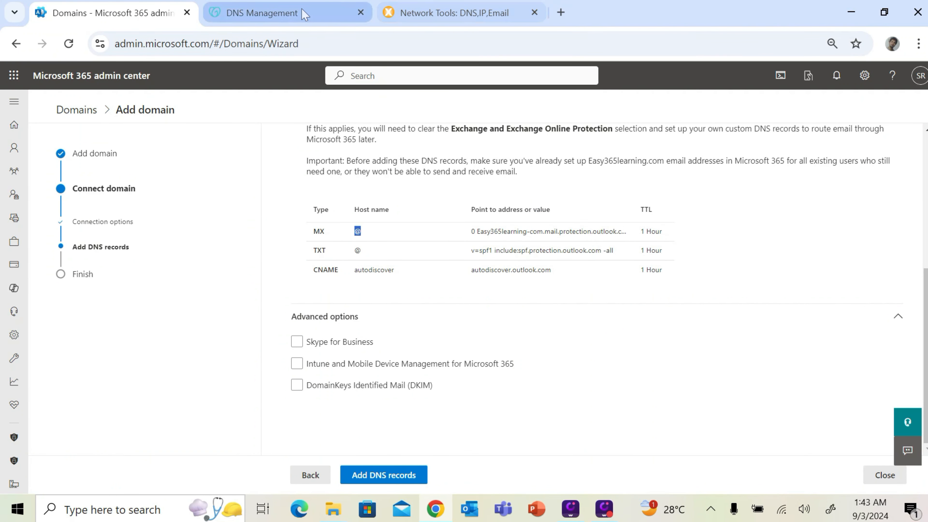
{"action": "left_click", "coordinate": [410, 444]}
{"action": "type", "text": "@"}
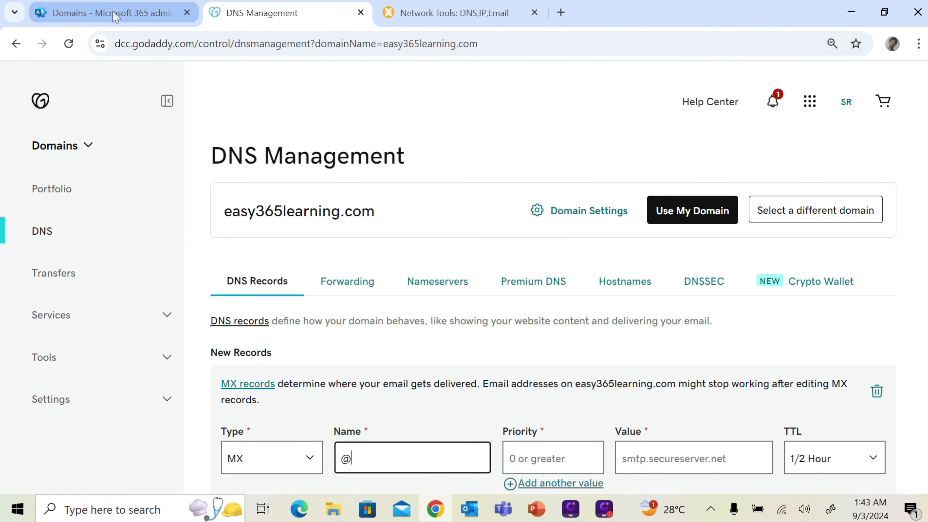
Give the MX record priority 0 and value easy365learning-com.mail.protection.outlook.com
{"action": "left_click", "coordinate": [121, 14]}
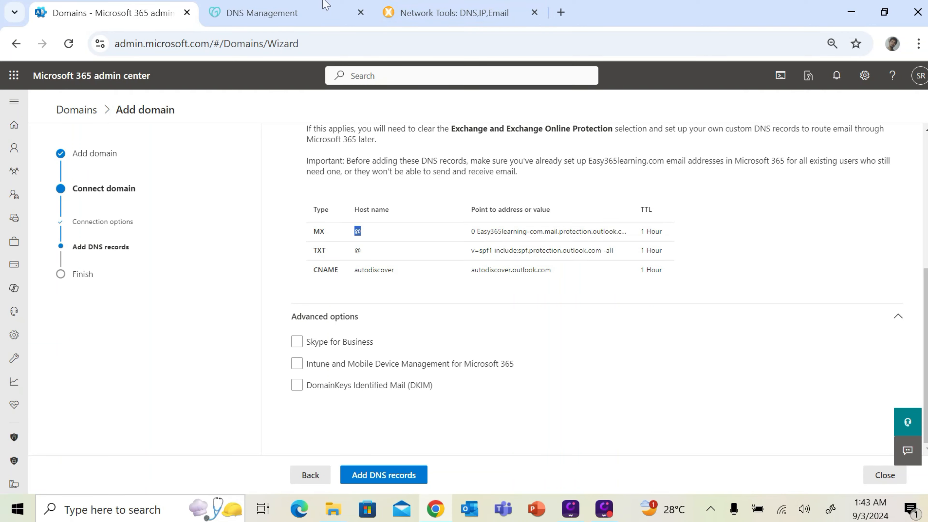
{"action": "left_click", "coordinate": [306, 15]}
{"action": "left_click", "coordinate": [552, 459]}
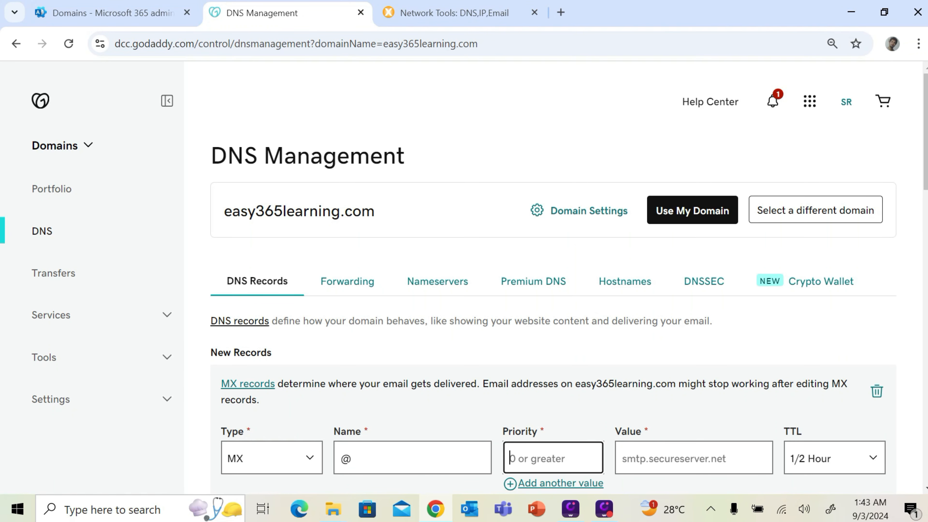
{"action": "type", "text": "0"}
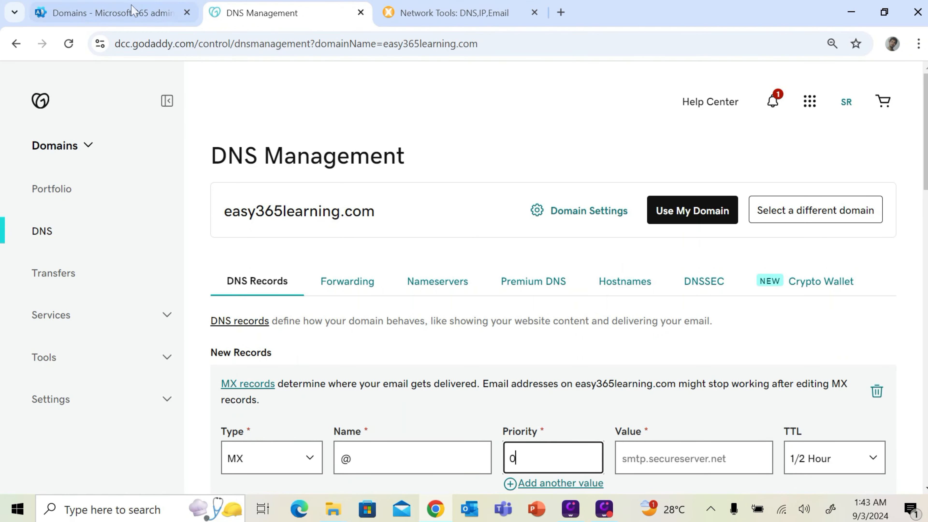
{"action": "left_click", "coordinate": [110, 13]}
{"action": "left_click_drag", "start_coordinate": [477, 231], "coordinate": [636, 236]}
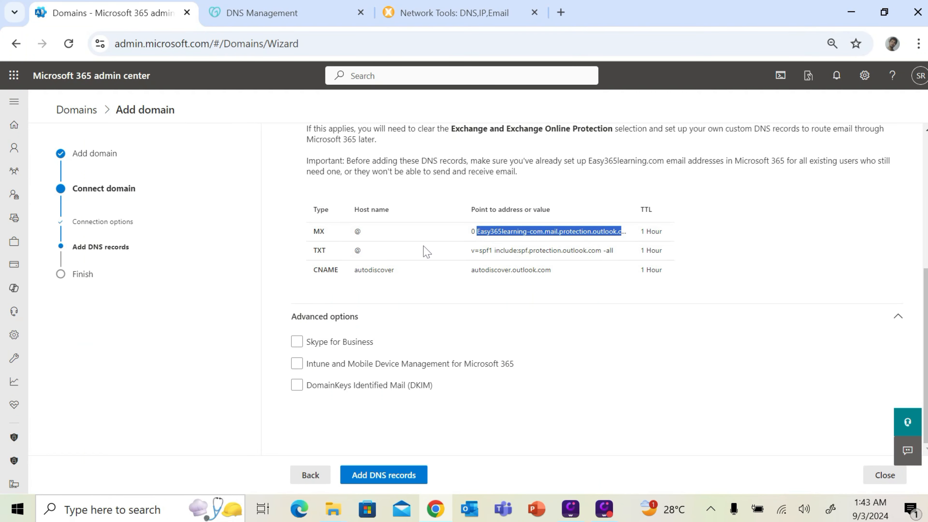
{"action": "left_click", "coordinate": [312, 15]}
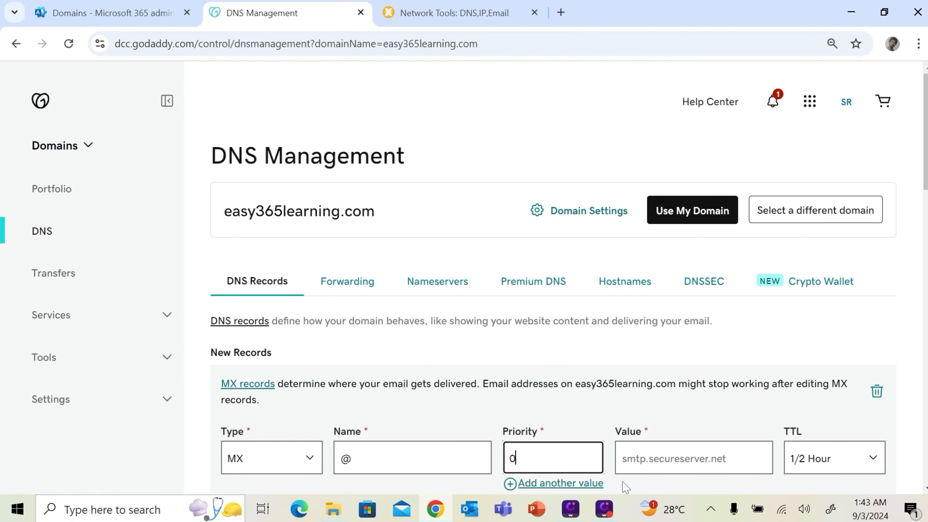
{"action": "left_click", "coordinate": [649, 469]}
{"action": "key", "text": "ctrl+v"}
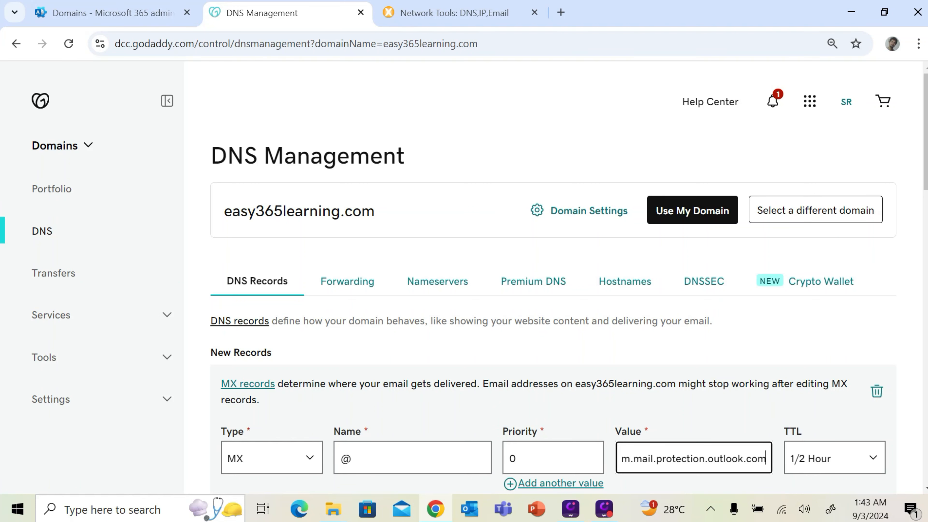
Set the MX record's TTL to 1 Hour and save it
{"action": "left_click", "coordinate": [808, 459]}
{"action": "left_click", "coordinate": [814, 355]}
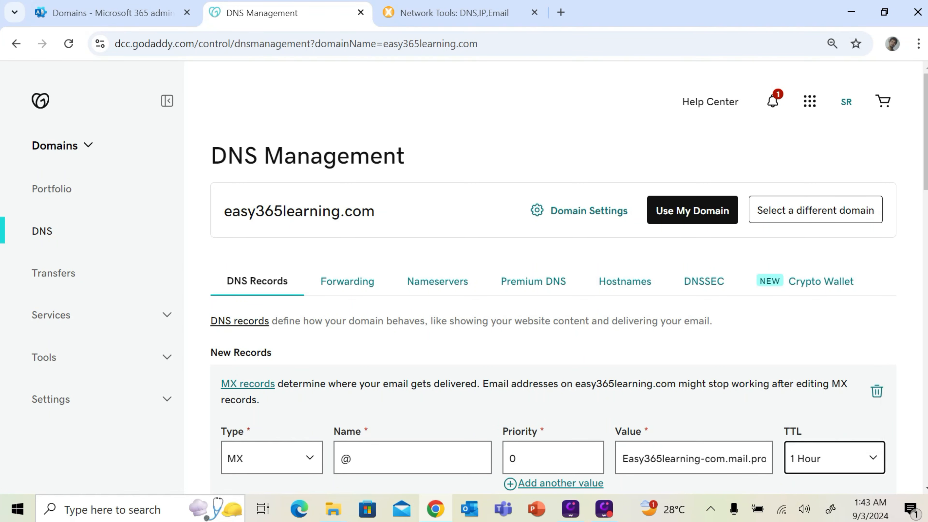
{"action": "scroll", "coordinate": [728, 435], "scroll_direction": "down", "scroll_amount": 4}
{"action": "left_click", "coordinate": [823, 380]}
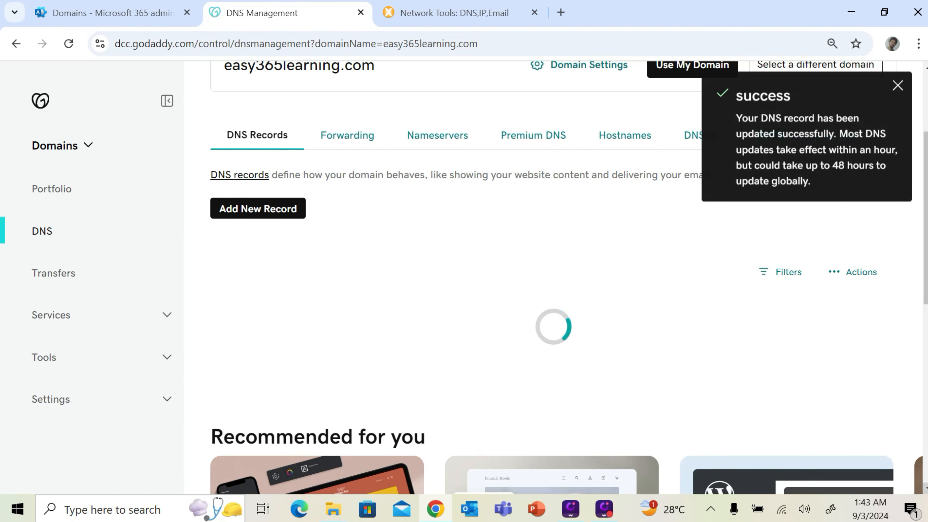
Dismiss the saved notice and check the MX row in the DNS records table
{"action": "left_click", "coordinate": [901, 87]}
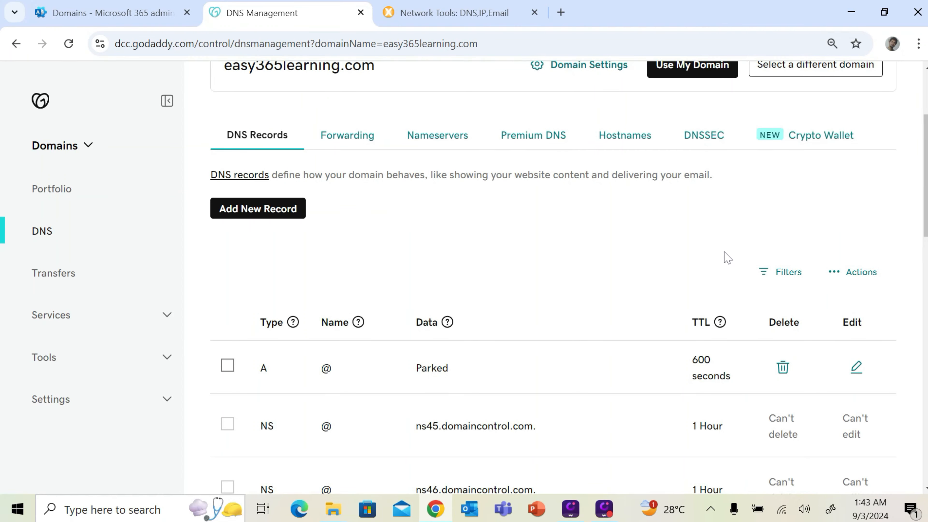
{"action": "scroll", "coordinate": [672, 293], "scroll_direction": "down", "scroll_amount": 5}
{"action": "scroll", "coordinate": [671, 294], "scroll_direction": "down", "scroll_amount": 4}
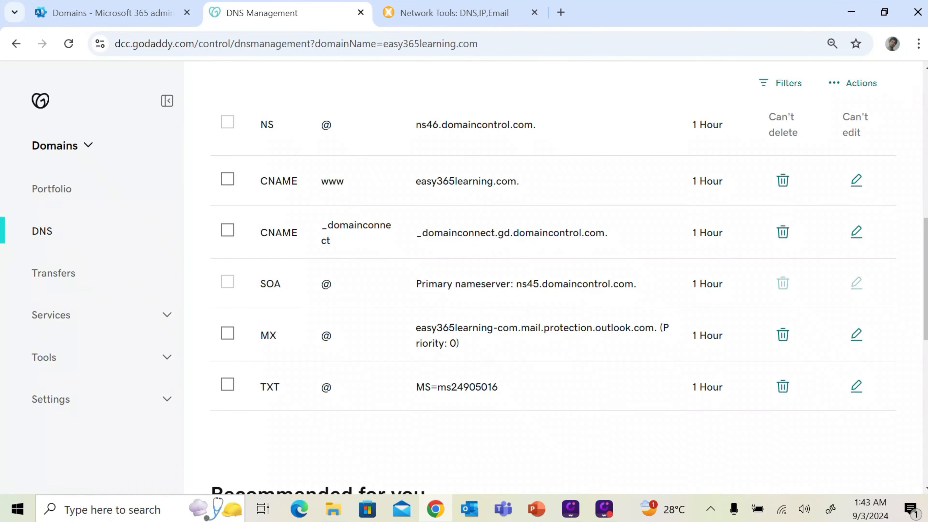
{"action": "left_click_drag", "start_coordinate": [270, 335], "coordinate": [444, 335]}
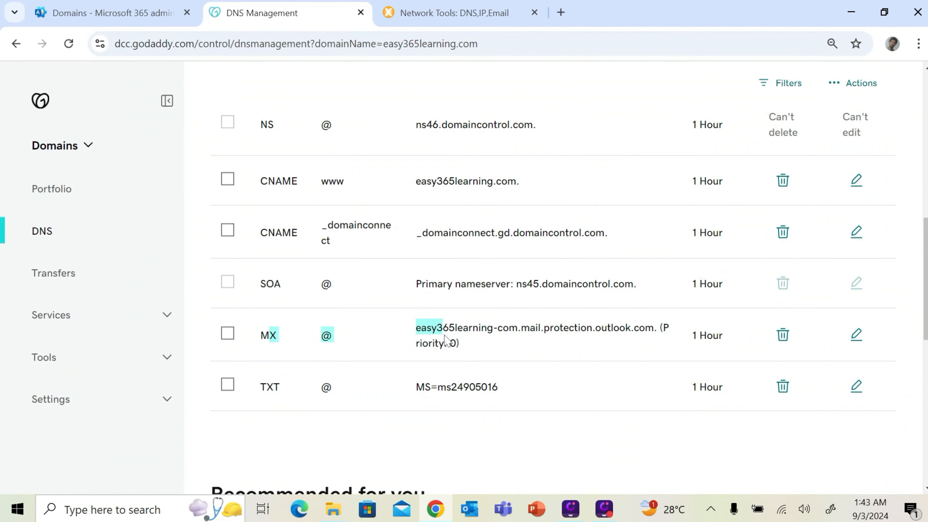
{"action": "left_click", "coordinate": [518, 353]}
{"action": "scroll", "coordinate": [522, 351], "scroll_direction": "up", "scroll_amount": 5}
{"action": "scroll", "coordinate": [529, 354], "scroll_direction": "up", "scroll_amount": 3}
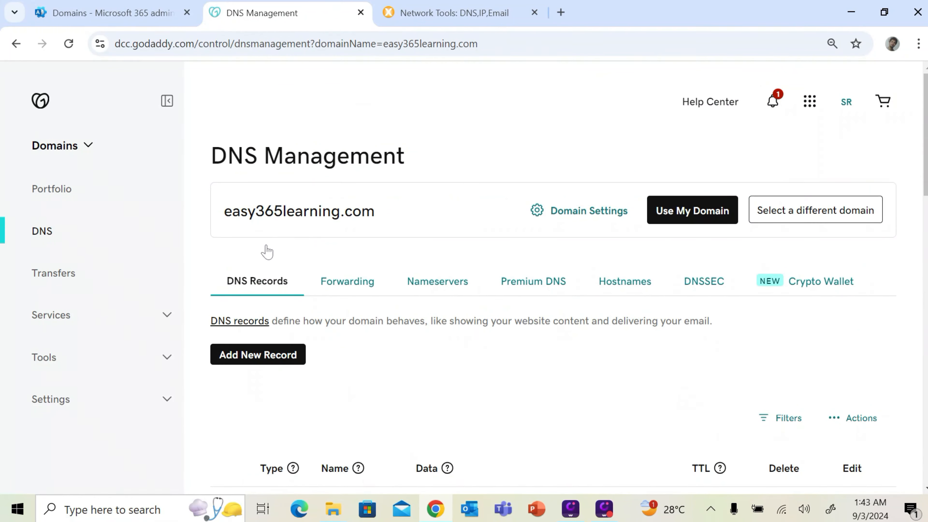
Start a new GoDaddy TXT record named @ for the Microsoft 365 SPF entry
{"action": "left_click", "coordinate": [148, 16]}
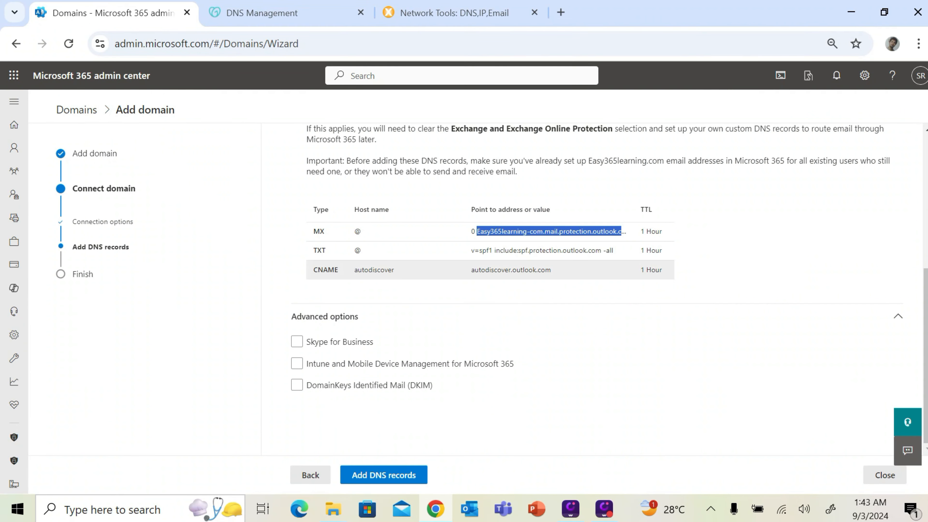
{"action": "double_click", "coordinate": [319, 250]}
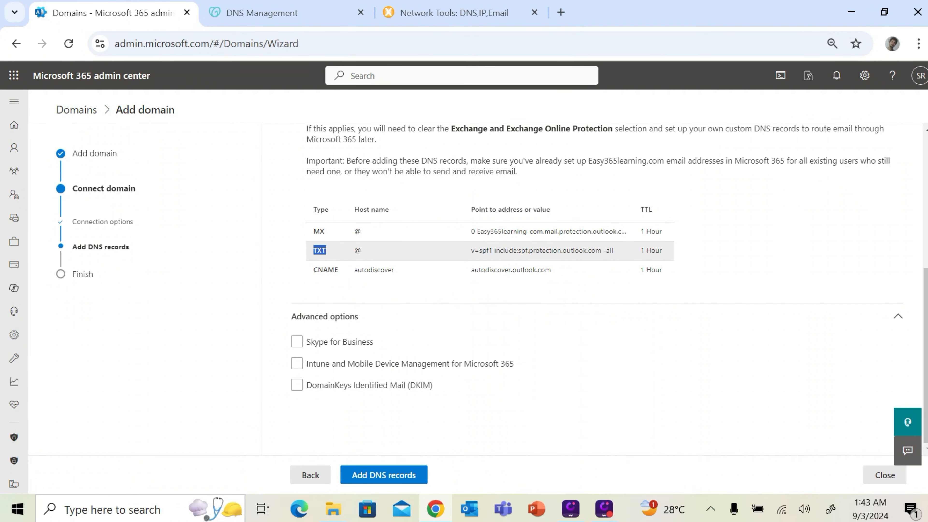
{"action": "left_click", "coordinate": [310, 13]}
{"action": "left_click", "coordinate": [287, 355]}
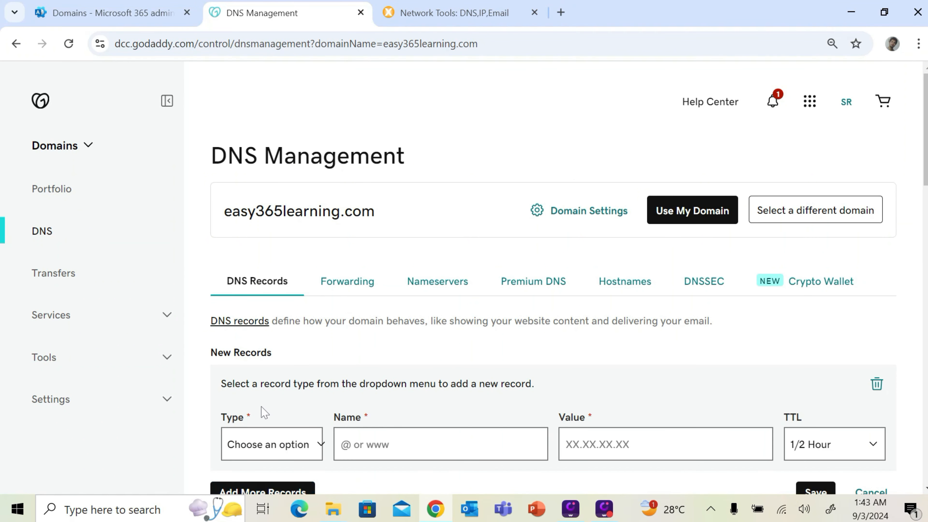
{"action": "left_click", "coordinate": [270, 443]}
{"action": "left_click", "coordinate": [251, 342]}
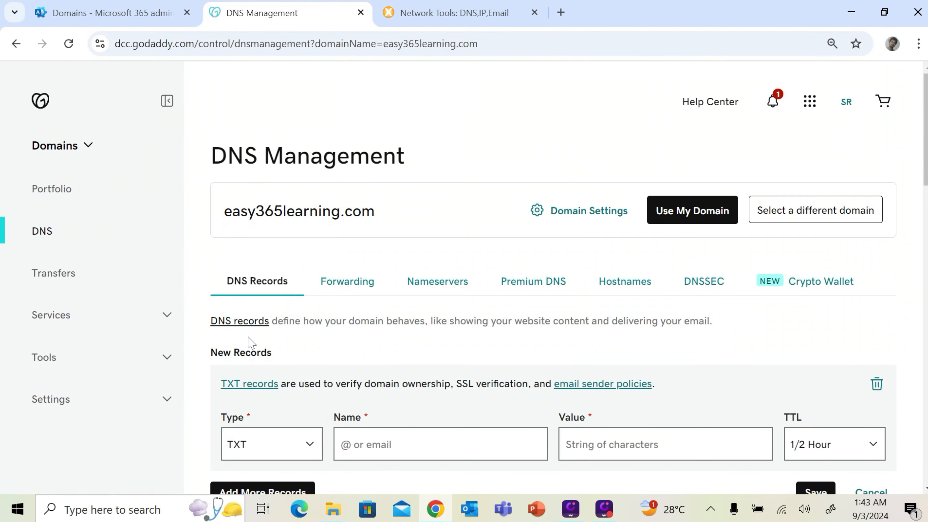
{"action": "left_click", "coordinate": [146, 10]}
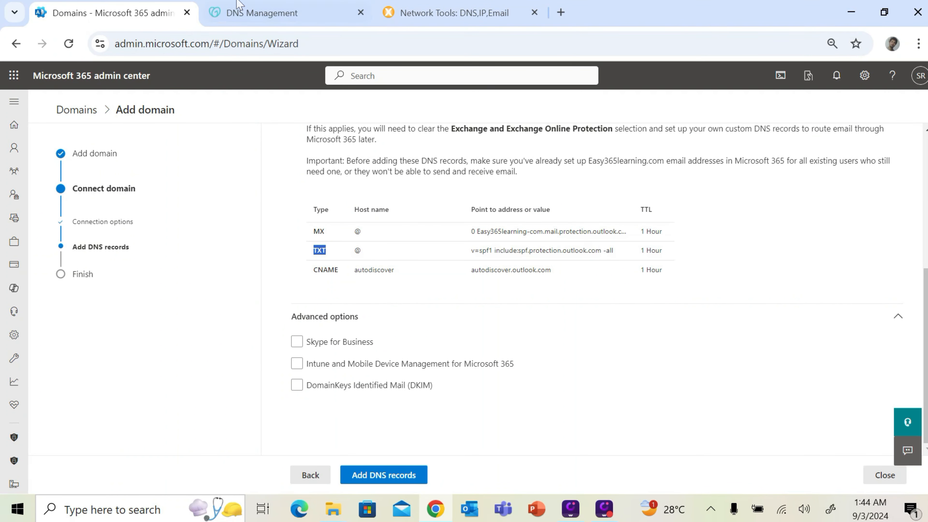
{"action": "left_click", "coordinate": [242, 13]}
{"action": "left_click", "coordinate": [443, 437]}
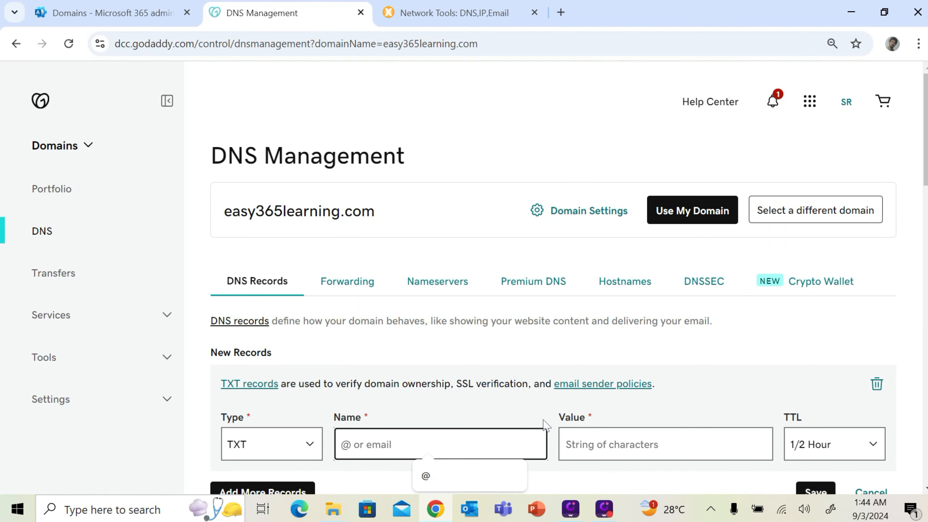
{"action": "left_click", "coordinate": [445, 476]}
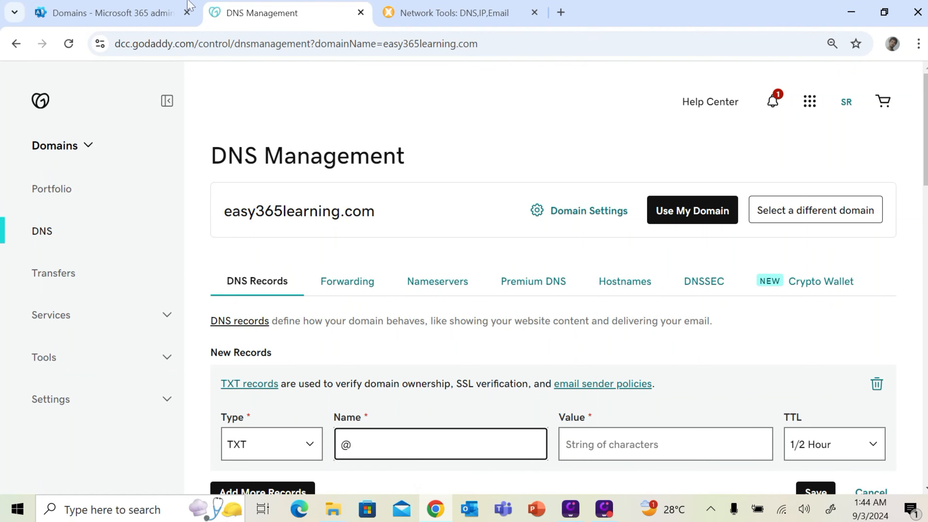
Paste v=spf1 include:spf.protection.outlook.com -all as the value, set TTL 1 Hour, and save
{"action": "left_click", "coordinate": [152, 14]}
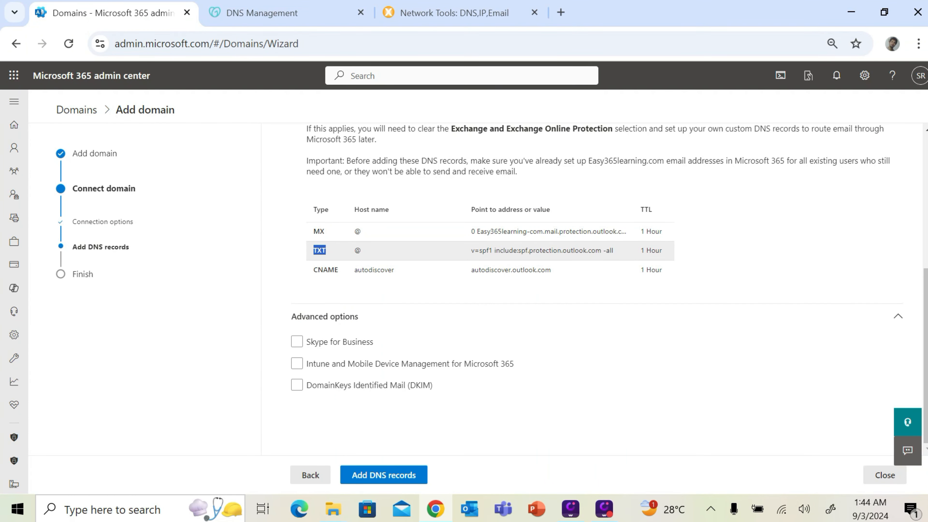
{"action": "left_click_drag", "start_coordinate": [472, 250], "coordinate": [613, 250]}
{"action": "key", "text": "ctrl+c"}
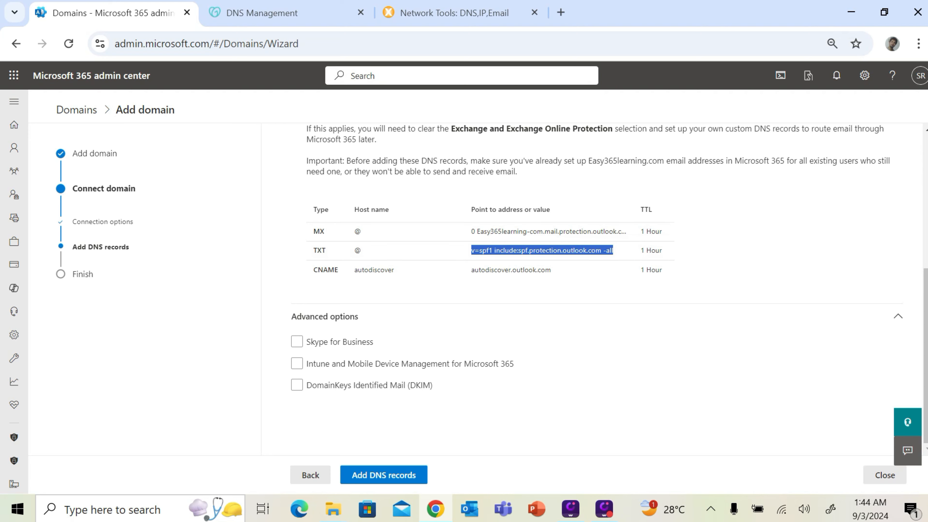
{"action": "left_click", "coordinate": [303, 17]}
{"action": "left_click", "coordinate": [656, 439]}
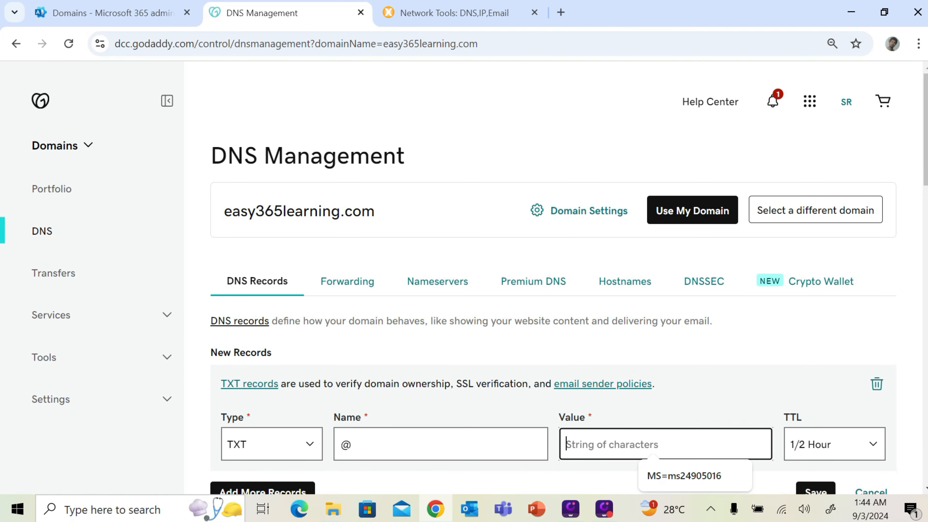
{"action": "key", "text": "ctrl+v"}
{"action": "left_click", "coordinate": [816, 444]}
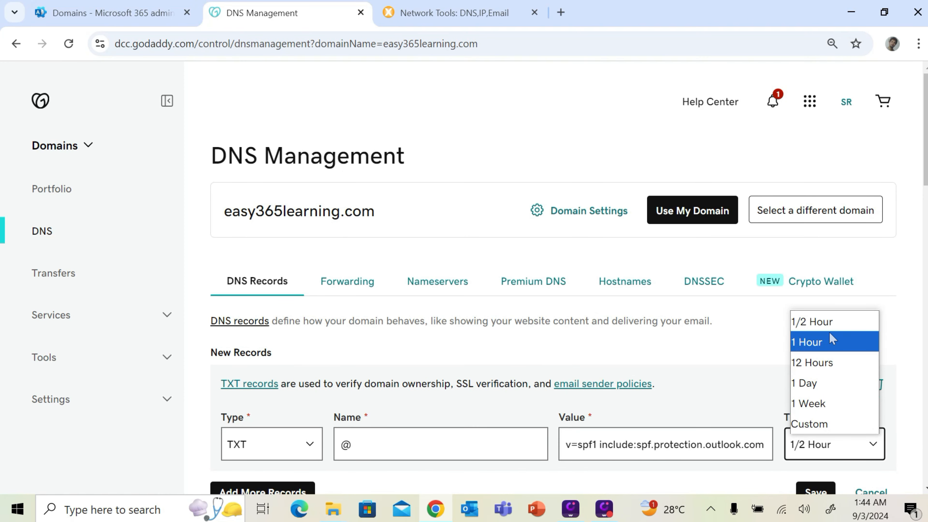
{"action": "left_click", "coordinate": [816, 342]}
{"action": "scroll", "coordinate": [837, 363], "scroll_direction": "down", "scroll_amount": 1}
{"action": "scroll", "coordinate": [837, 364], "scroll_direction": "down", "scroll_amount": 1}
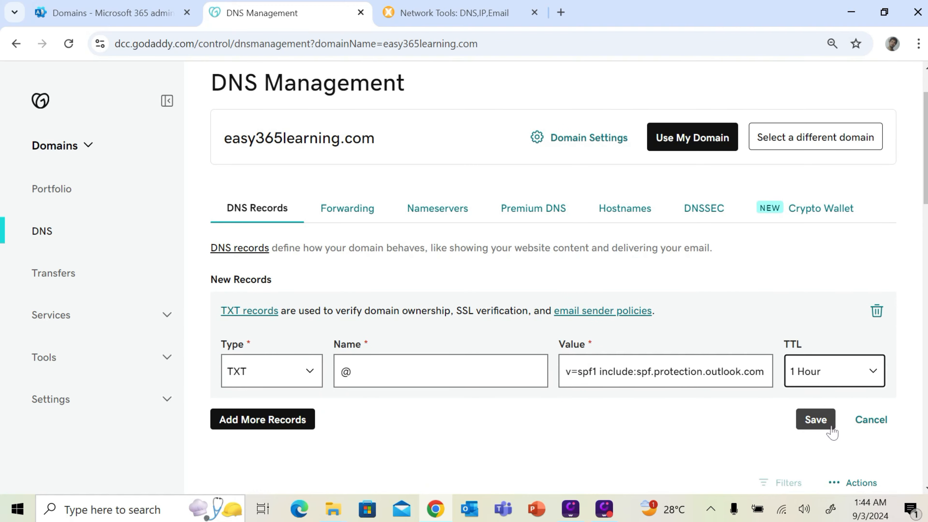
{"action": "left_click", "coordinate": [823, 420]}
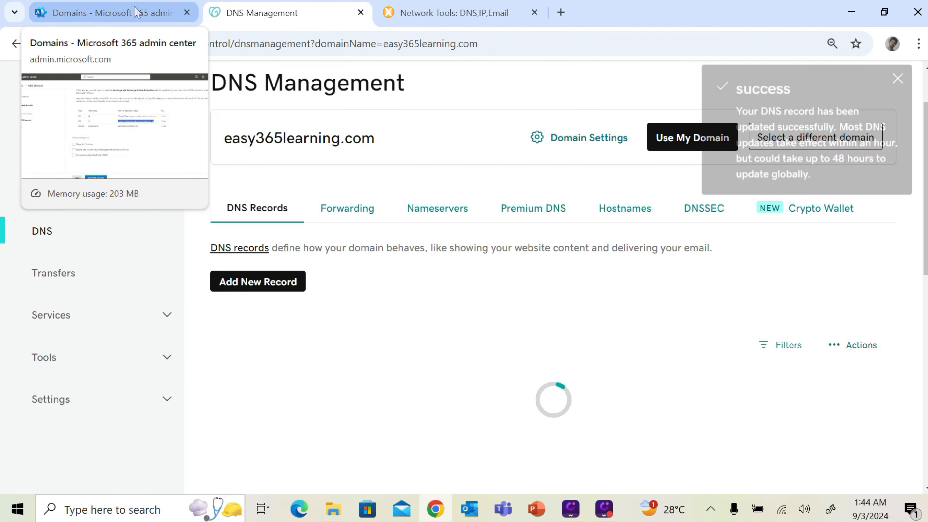
Check the saved SPF record, then pick out the CNAME record in Microsoft 365
{"action": "scroll", "coordinate": [499, 324], "scroll_direction": "down", "scroll_amount": 8}
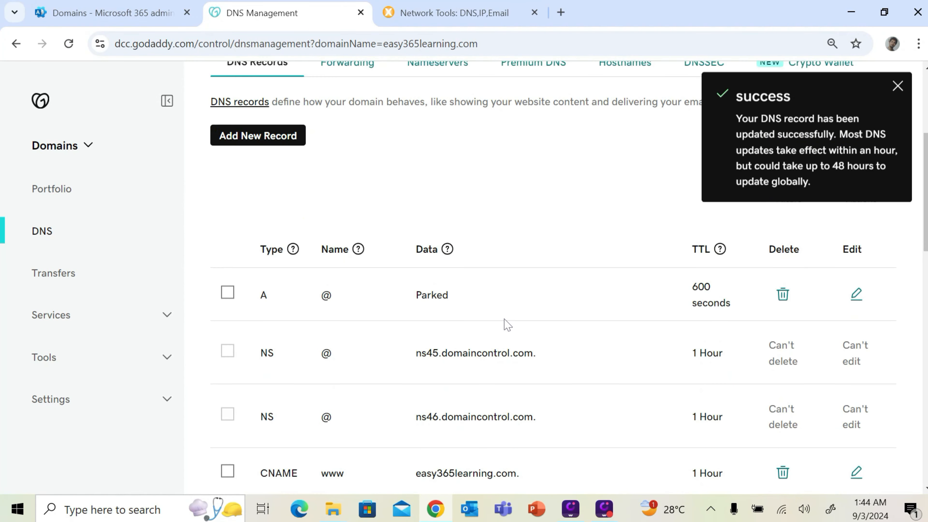
{"action": "scroll", "coordinate": [502, 329], "scroll_direction": "down", "scroll_amount": 6}
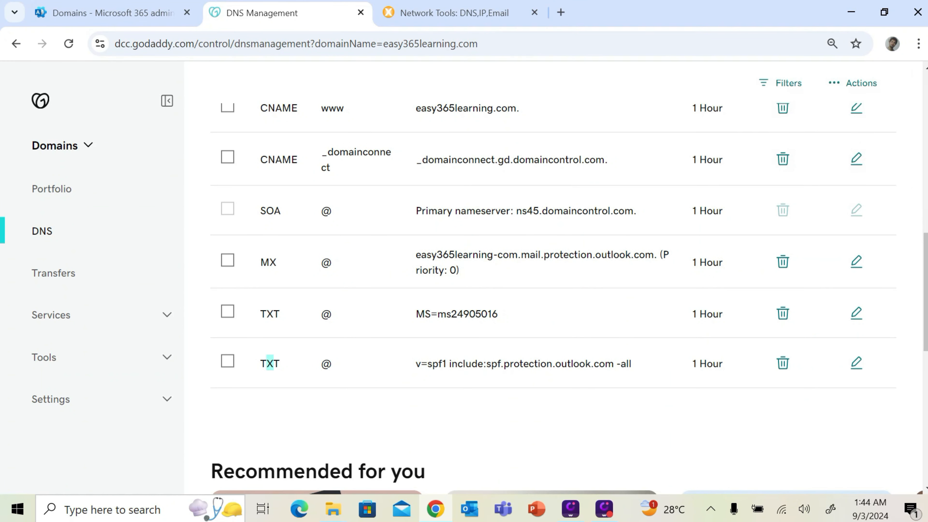
{"action": "left_click_drag", "start_coordinate": [268, 364], "coordinate": [291, 367]}
{"action": "left_click", "coordinate": [144, 16]}
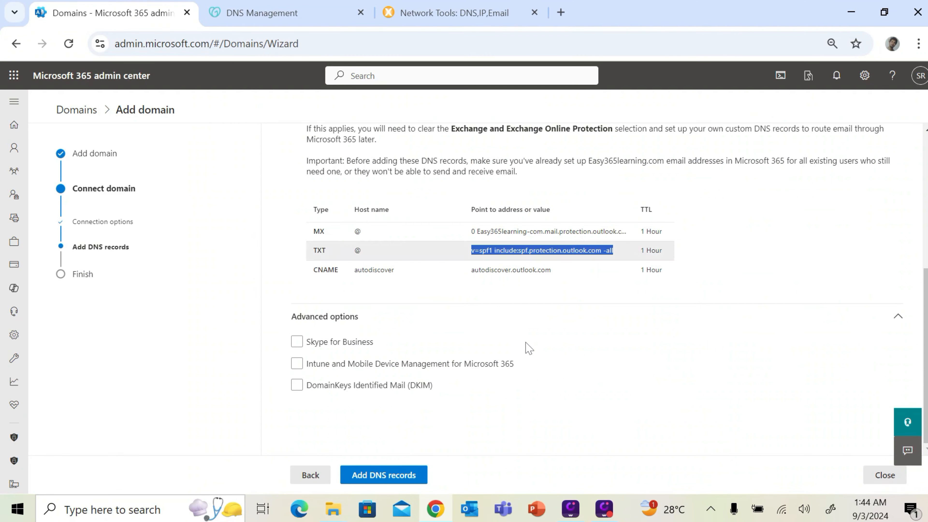
{"action": "double_click", "coordinate": [325, 270]}
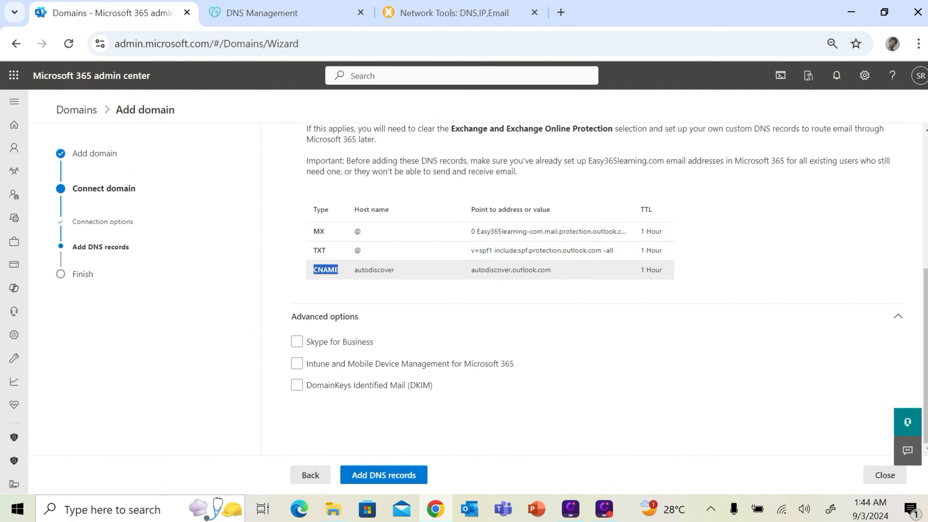
Start a new CNAME record in GoDaddy and paste autodiscover as its name
{"action": "left_click", "coordinate": [299, 15]}
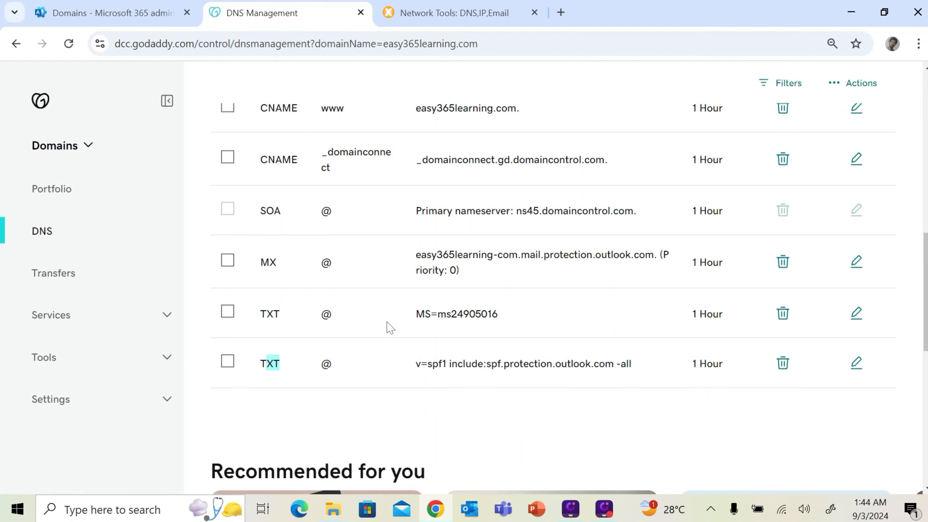
{"action": "scroll", "coordinate": [391, 328], "scroll_direction": "up", "scroll_amount": 10}
{"action": "left_click", "coordinate": [244, 207]}
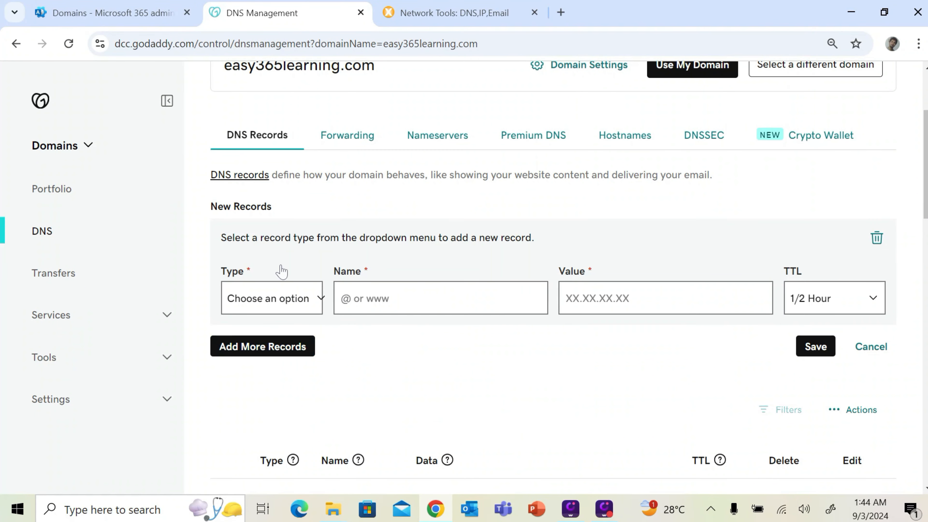
{"action": "left_click", "coordinate": [281, 306]}
{"action": "left_click", "coordinate": [276, 153]}
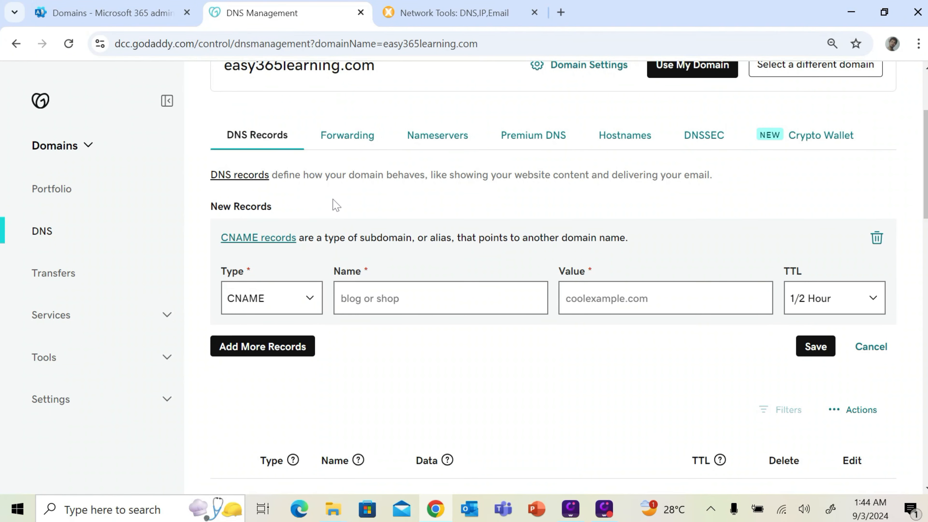
{"action": "left_click", "coordinate": [141, 11]}
{"action": "double_click", "coordinate": [374, 270]}
{"action": "key", "text": "ctrl+c"}
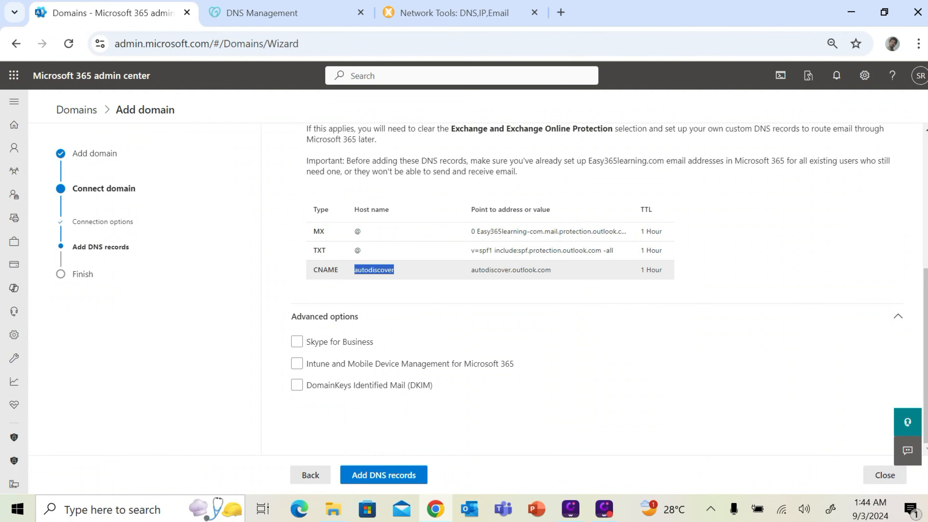
{"action": "left_click", "coordinate": [297, 19]}
{"action": "left_click", "coordinate": [424, 303]}
{"action": "key", "text": "ctrl+v"}
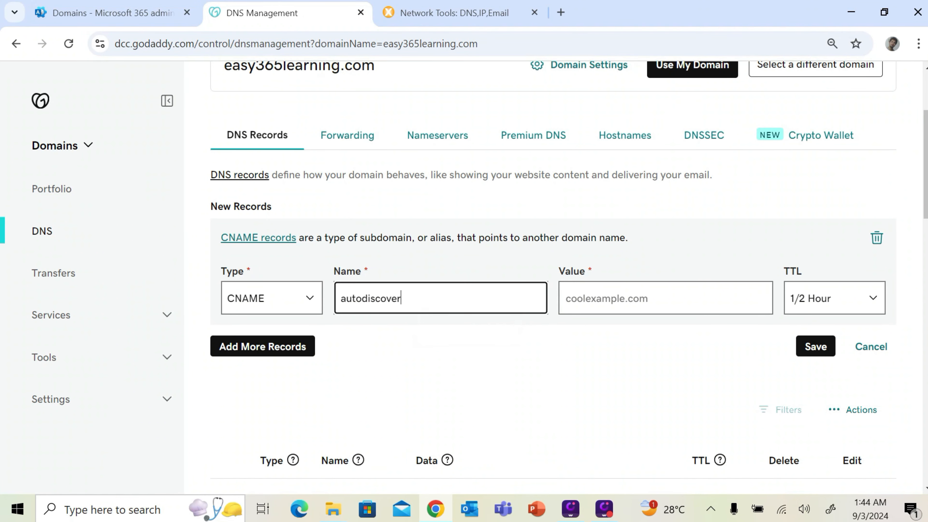
Point the CNAME to autodiscover.outlook.com with a 1 Hour TTL and save it
{"action": "left_click", "coordinate": [122, 22]}
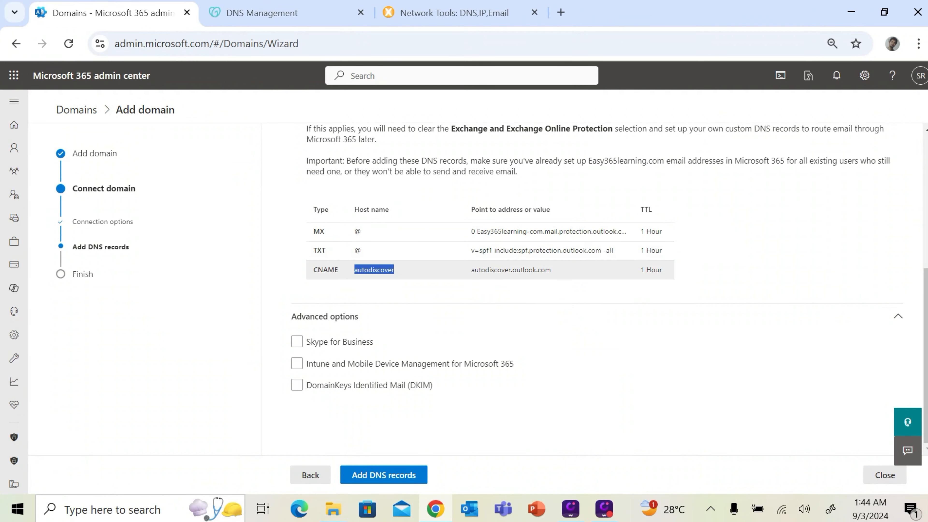
{"action": "double_click", "coordinate": [511, 270]}
{"action": "key", "text": "ctrl+c"}
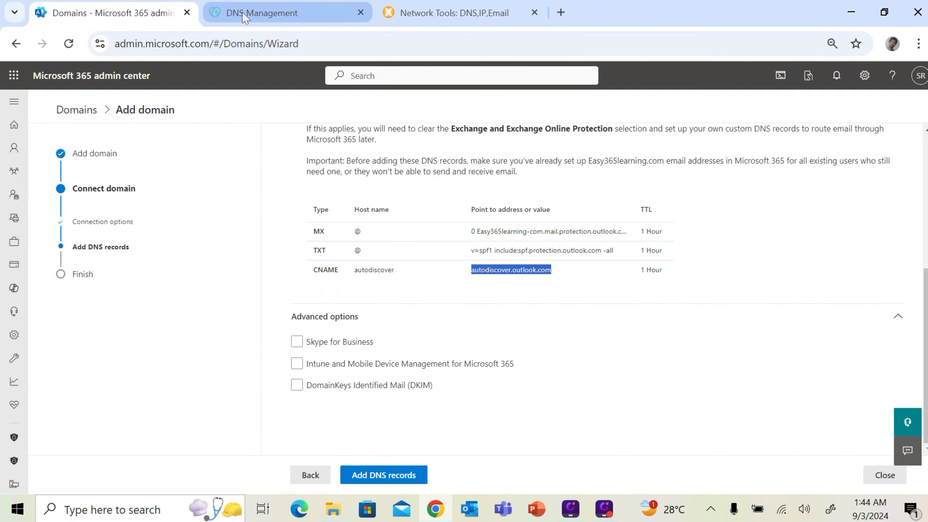
{"action": "left_click", "coordinate": [274, 21]}
{"action": "left_click", "coordinate": [648, 300]}
{"action": "key", "text": "ctrl+v"}
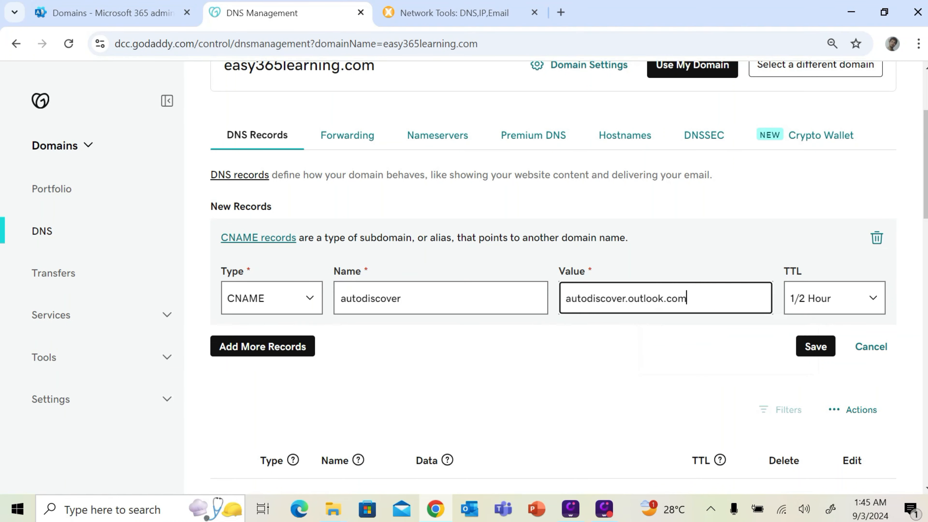
{"action": "left_click", "coordinate": [803, 303]}
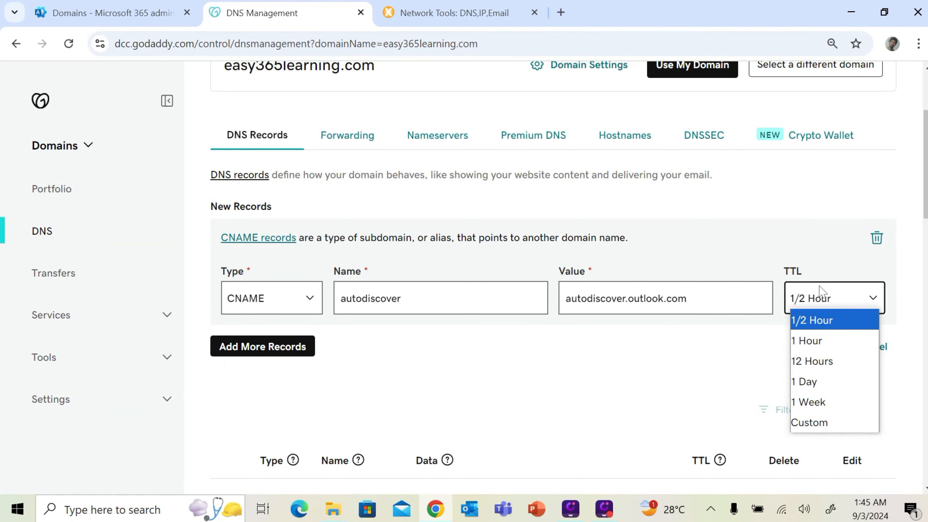
{"action": "left_click", "coordinate": [815, 340]}
{"action": "left_click", "coordinate": [813, 346]}
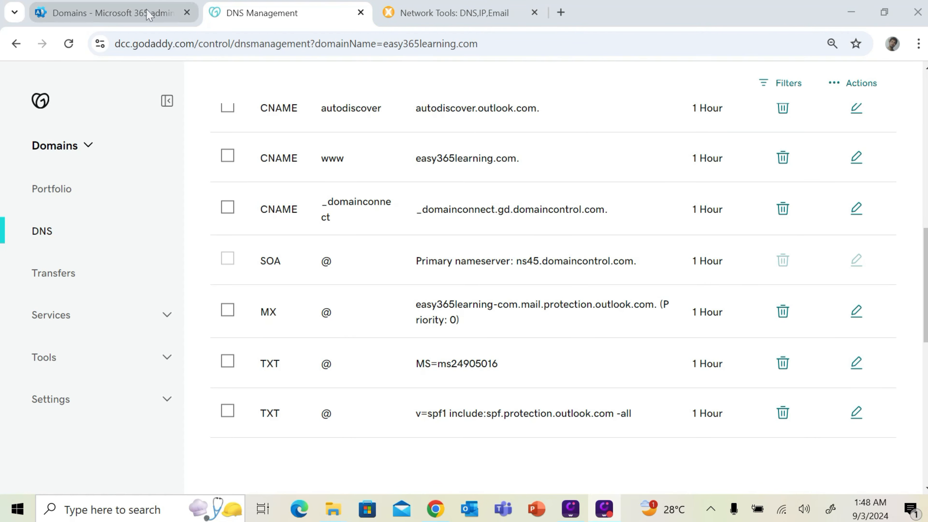
Uncheck Exchange and Exchange Online Protection, continue, and click Done when Easy365learning.com setup completes
{"action": "left_click", "coordinate": [147, 16]}
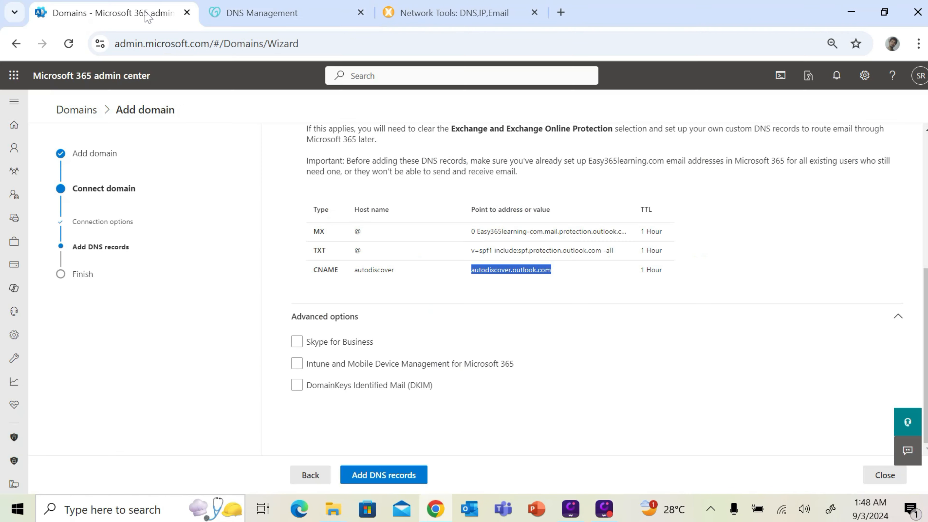
{"action": "scroll", "coordinate": [438, 323], "scroll_direction": "up", "scroll_amount": 5}
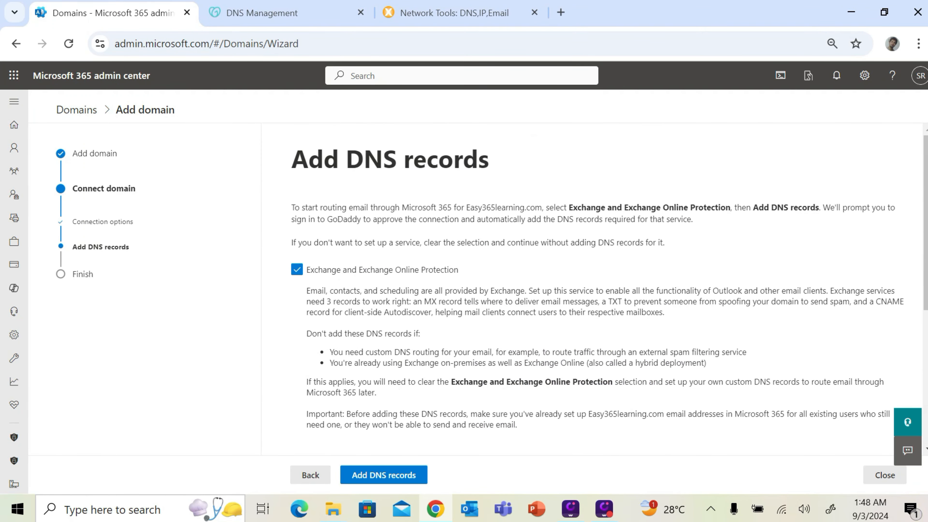
{"action": "left_click", "coordinate": [297, 270]}
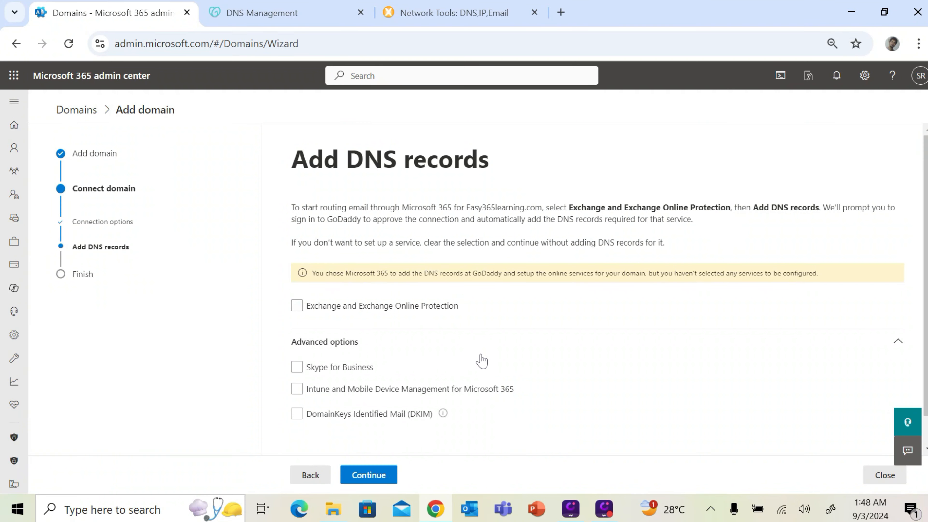
{"action": "scroll", "coordinate": [460, 343], "scroll_direction": "down", "scroll_amount": 1}
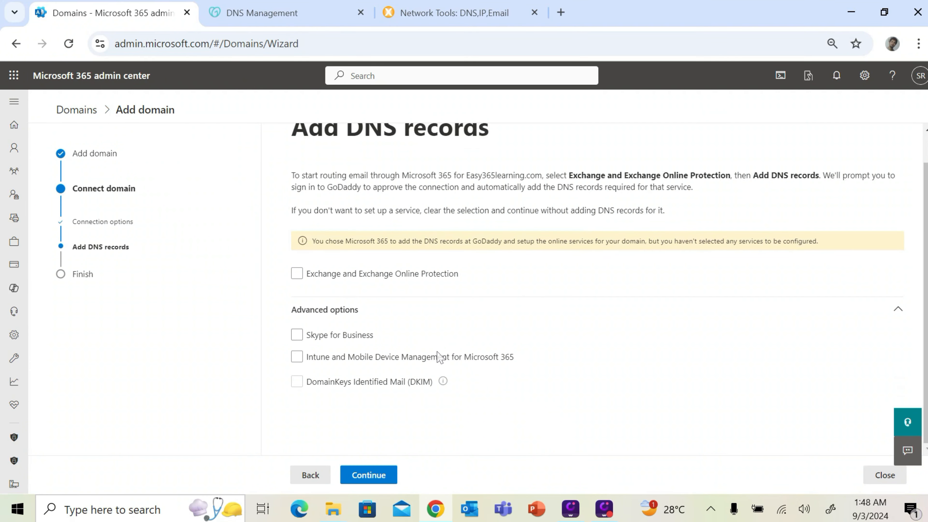
{"action": "left_click", "coordinate": [402, 474]}
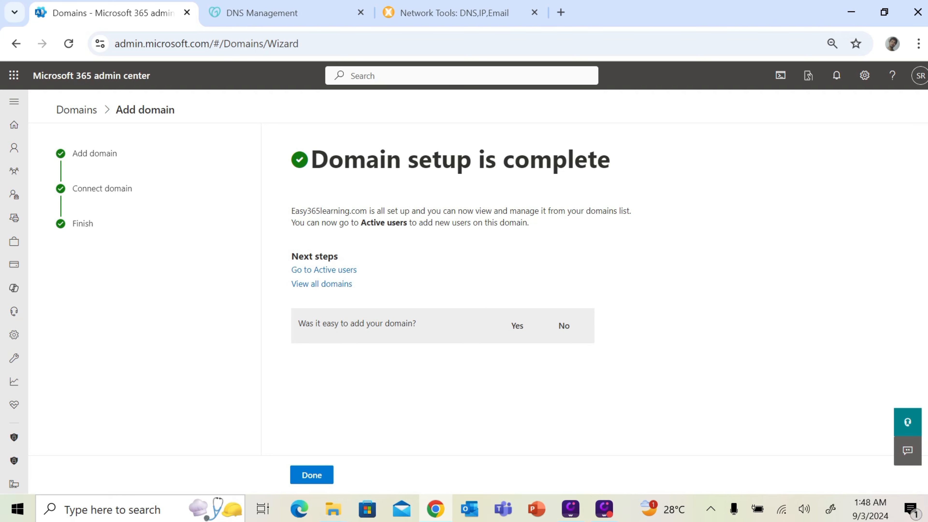
{"action": "left_click_drag", "start_coordinate": [329, 163], "coordinate": [609, 186]}
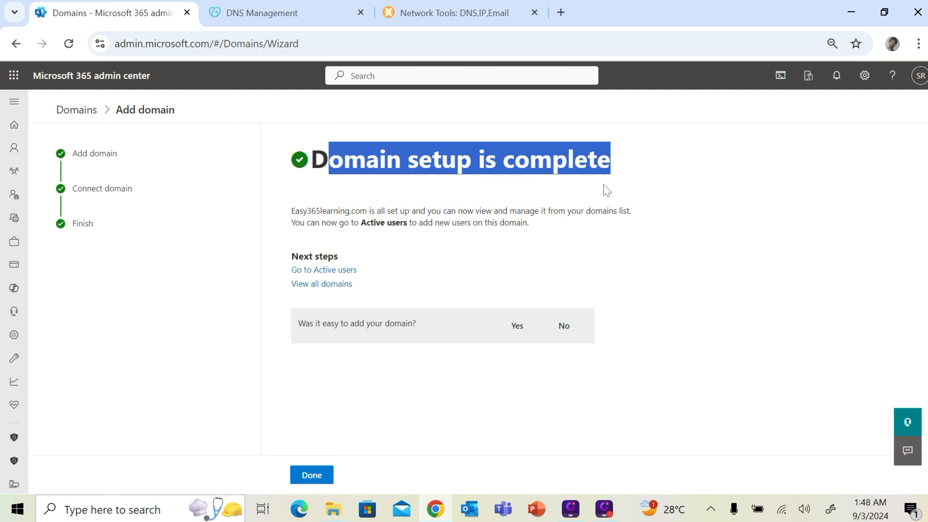
{"action": "left_click", "coordinate": [326, 478]}
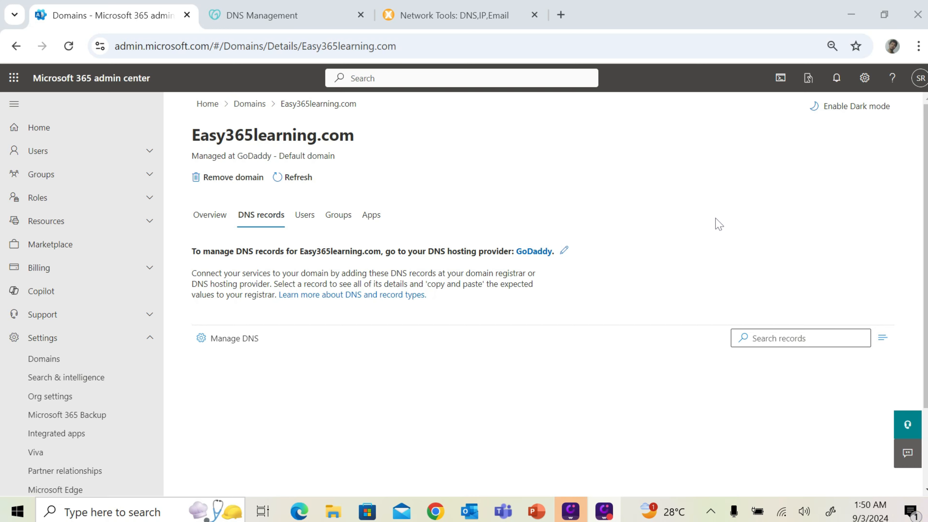
Run an mx: lookup for easy365learning.com in MxToolbox and confirm it points to Outlook protection
{"action": "left_click", "coordinate": [471, 20]}
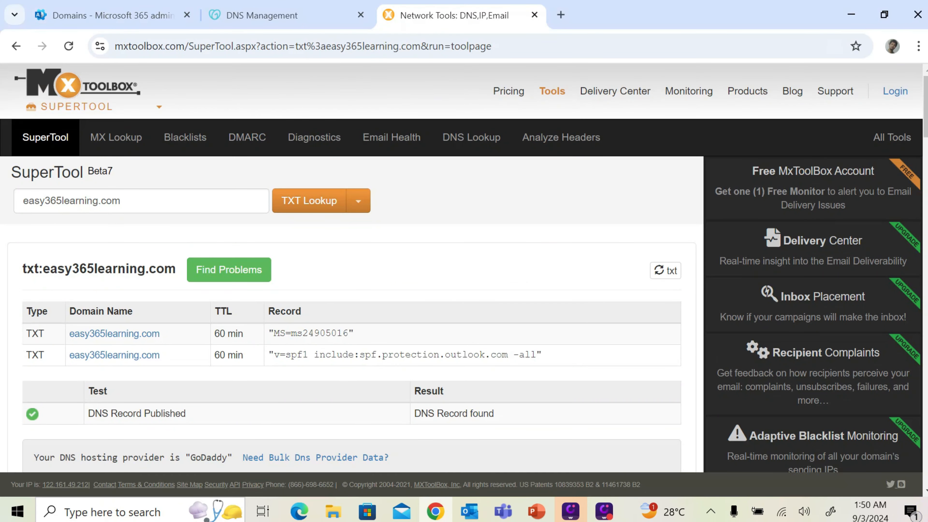
{"action": "left_click", "coordinate": [139, 201]}
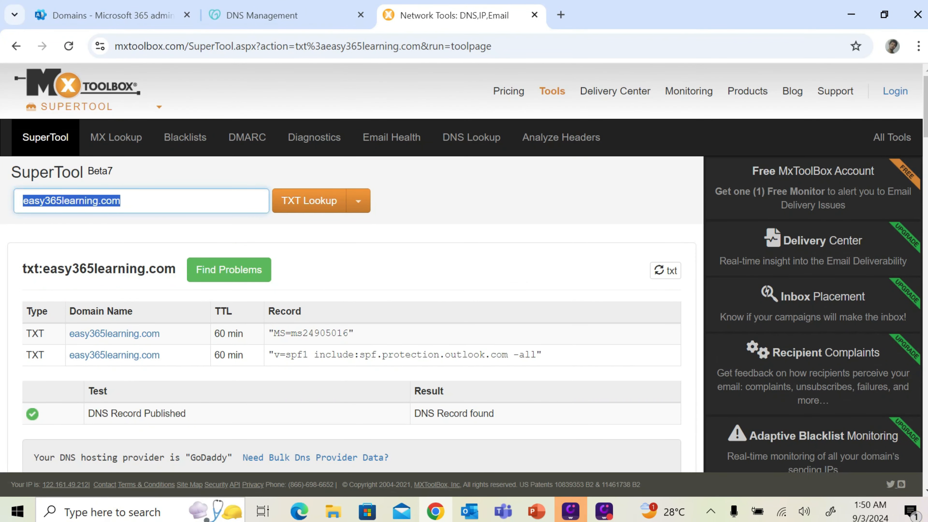
{"action": "left_click", "coordinate": [23, 201]}
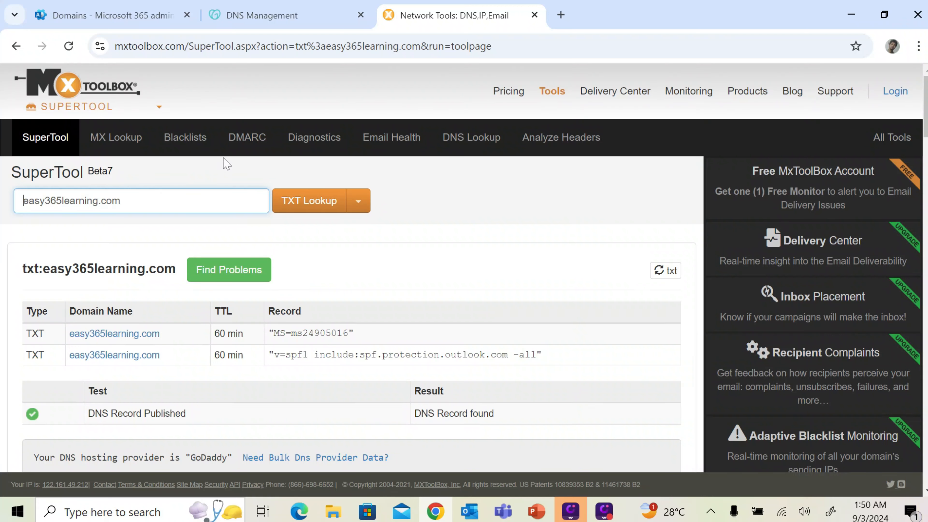
{"action": "type", "text": "mx:"}
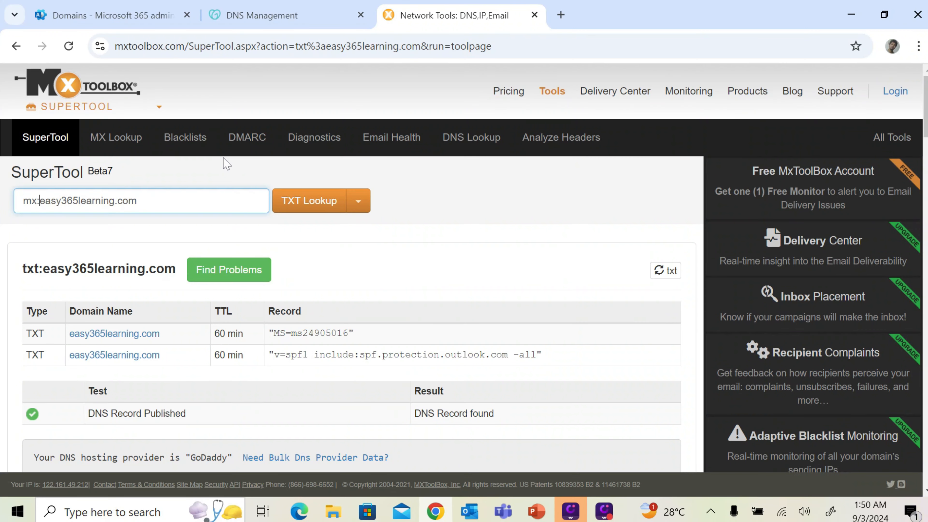
{"action": "key", "text": "Return"}
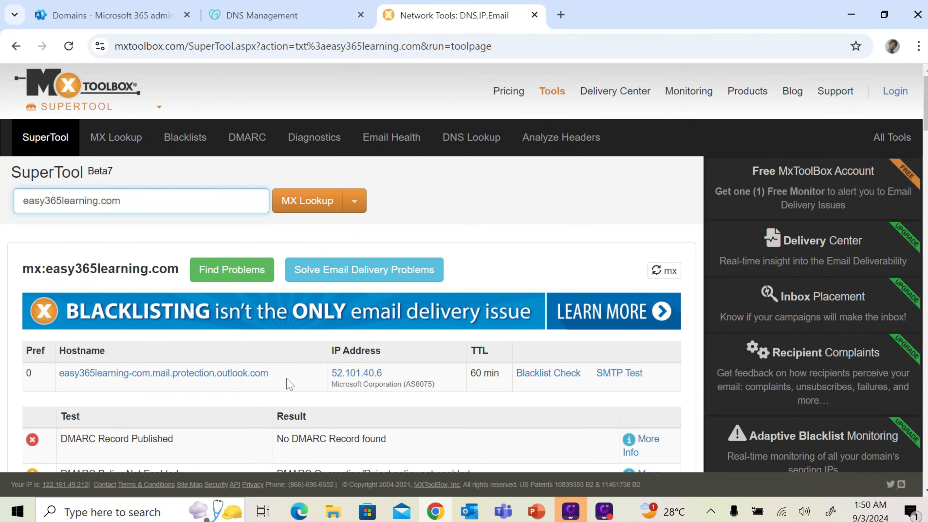
{"action": "left_click_drag", "start_coordinate": [269, 373], "coordinate": [59, 373]}
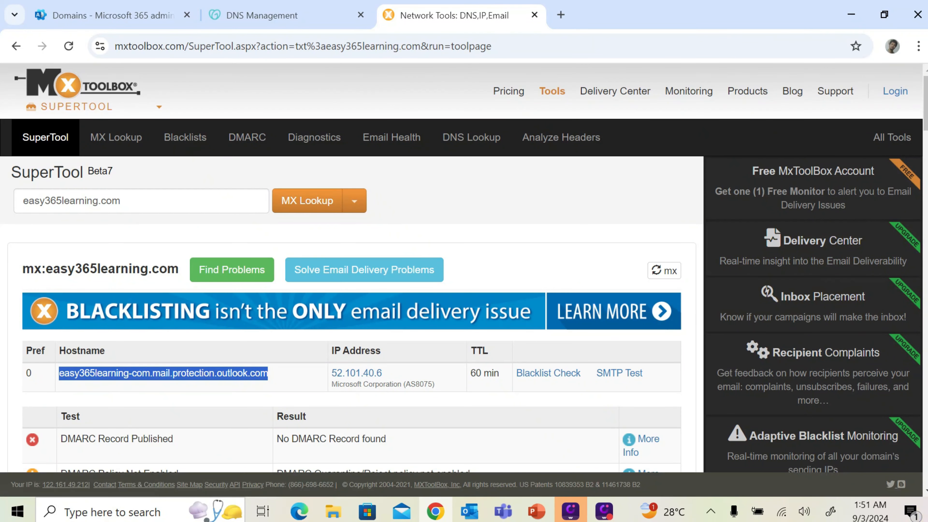
Look up autodiscover.easy365learning.com to confirm its CNAME resolves to autodiscover.outlook.com
{"action": "left_click", "coordinate": [23, 201]}
{"action": "left_click", "coordinate": [23, 200]}
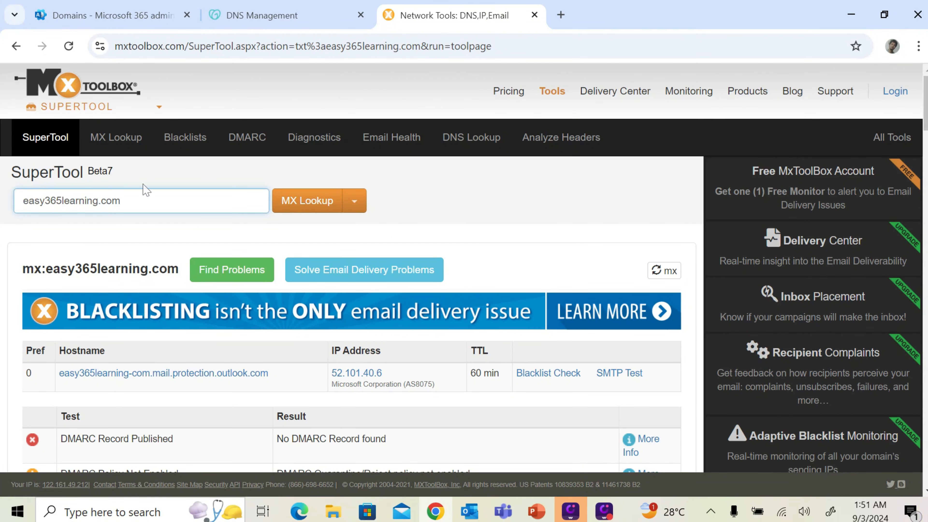
{"action": "type", "text": "autodis"}
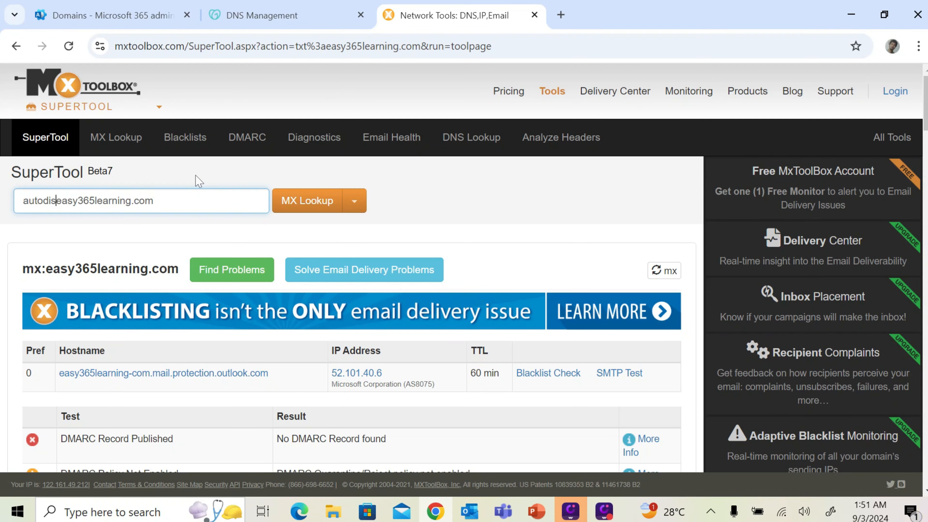
{"action": "type", "text": "cover."}
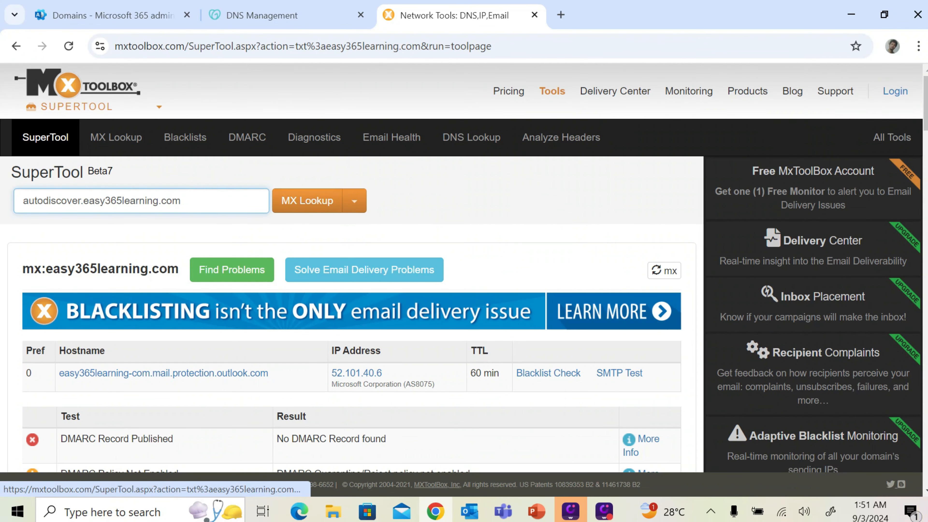
{"action": "key", "text": "ctrl+a"}
{"action": "key", "text": "Return"}
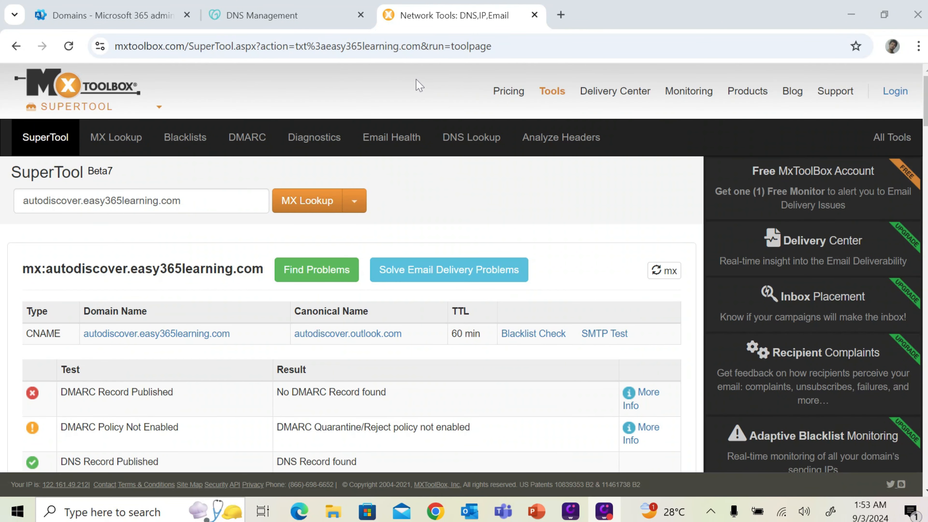
Go to Users > Active users and open the user's details panel
{"action": "left_click", "coordinate": [148, 14]}
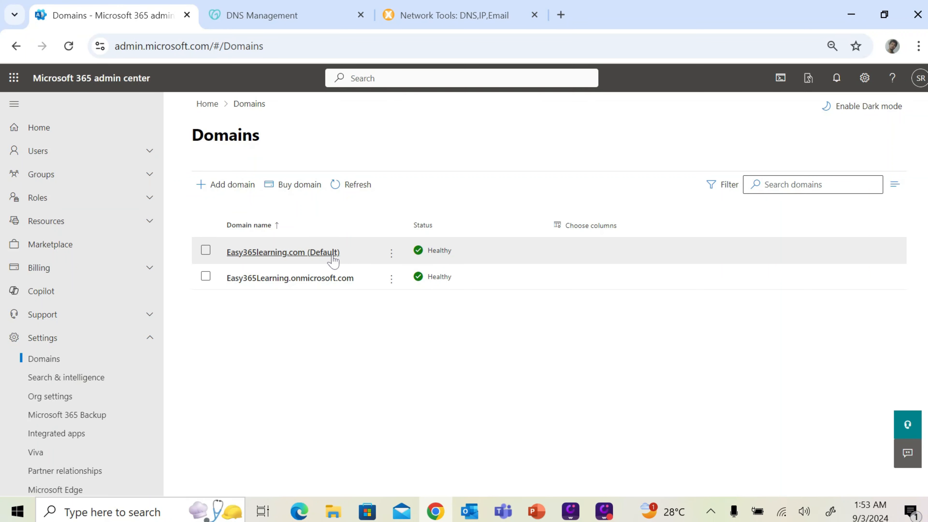
{"action": "left_click", "coordinate": [62, 151]}
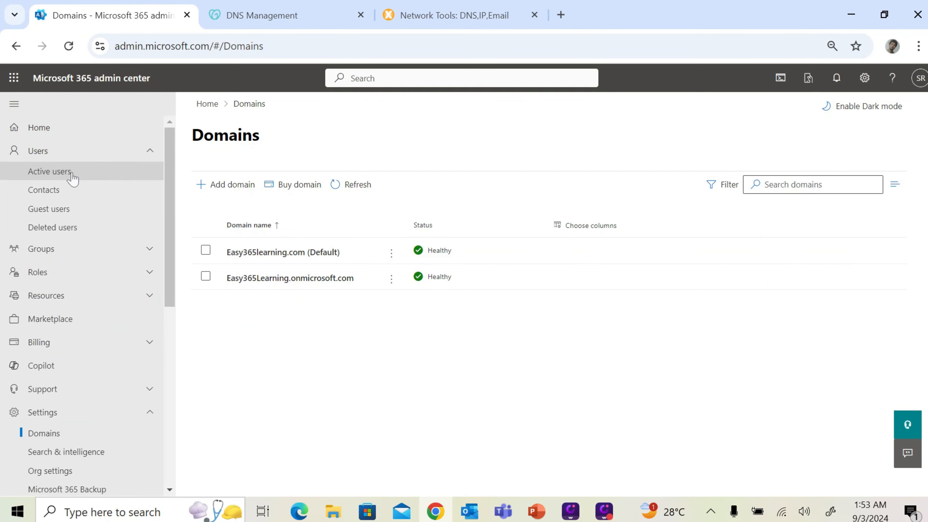
{"action": "left_click", "coordinate": [73, 177]}
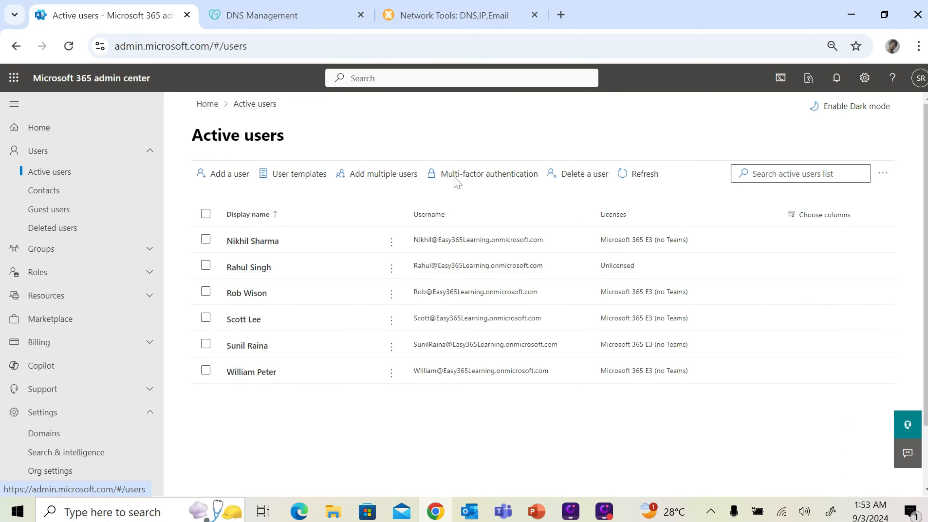
{"action": "left_click", "coordinate": [249, 350]}
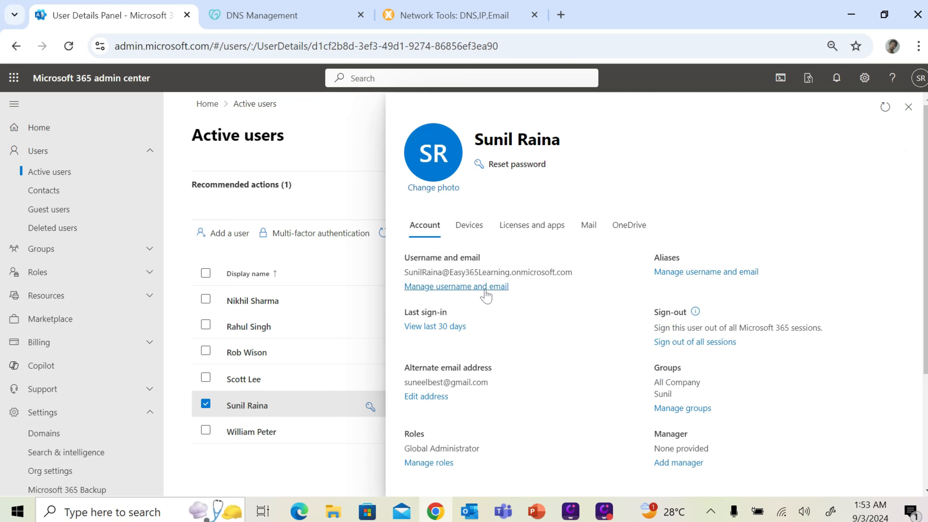
Add an Easy365learning.com alias for the user with their username
{"action": "left_click", "coordinate": [482, 290]}
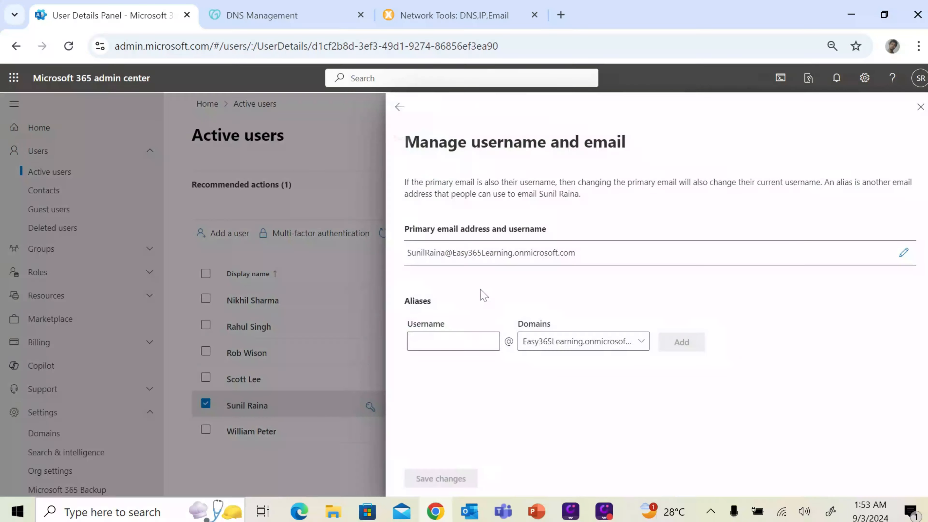
{"action": "left_click", "coordinate": [570, 346]}
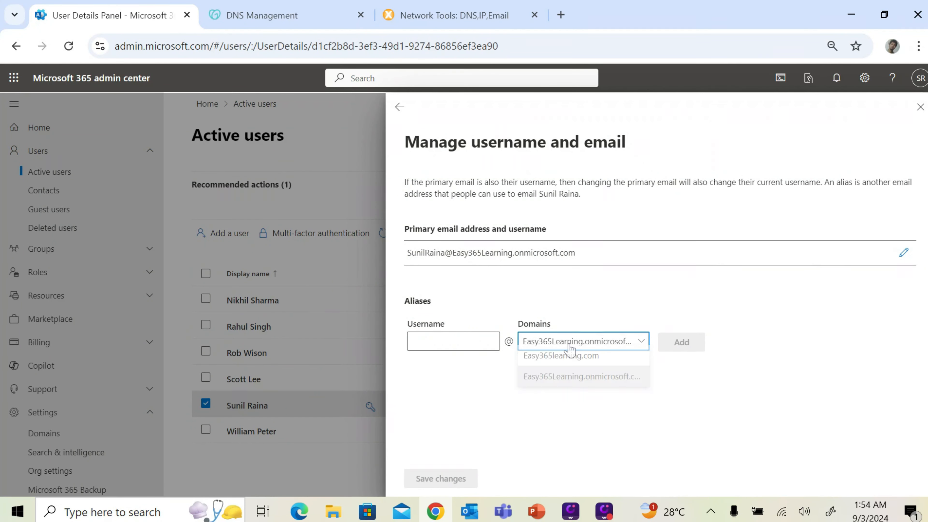
{"action": "left_click", "coordinate": [568, 366]}
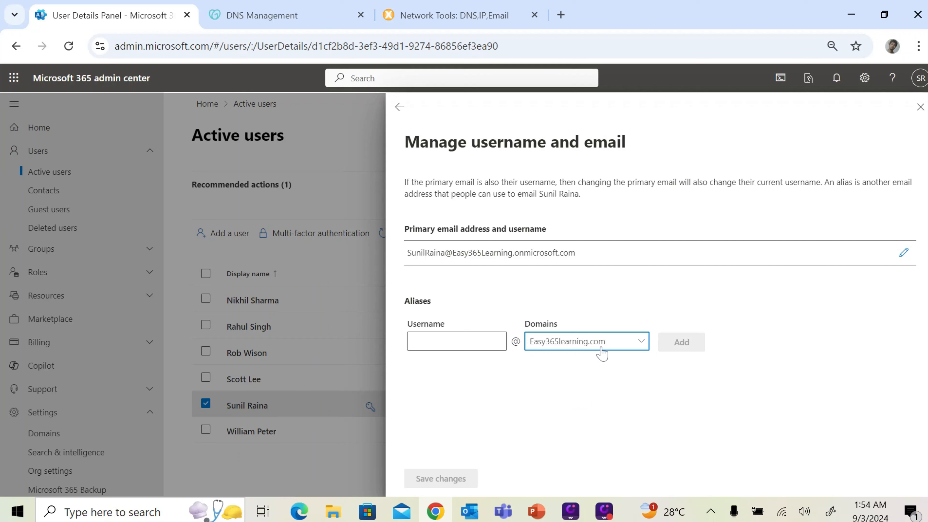
{"action": "left_click", "coordinate": [454, 342]}
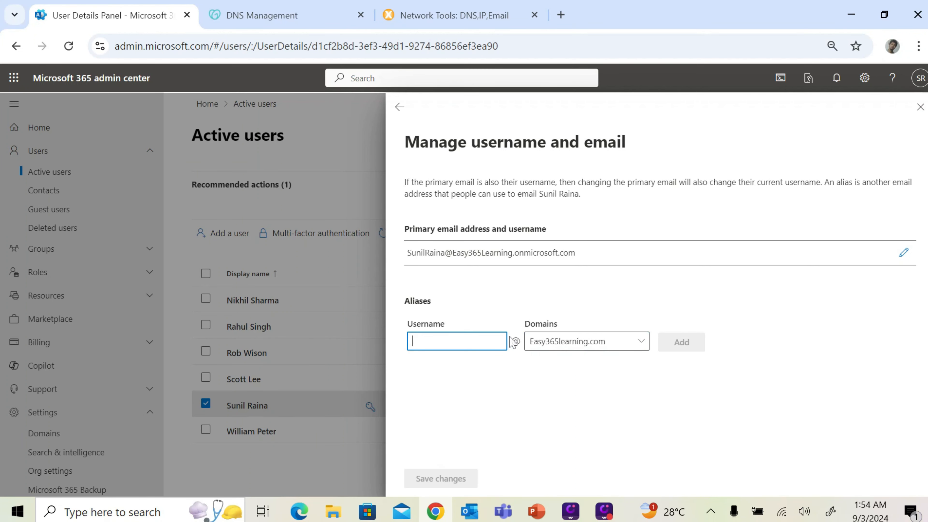
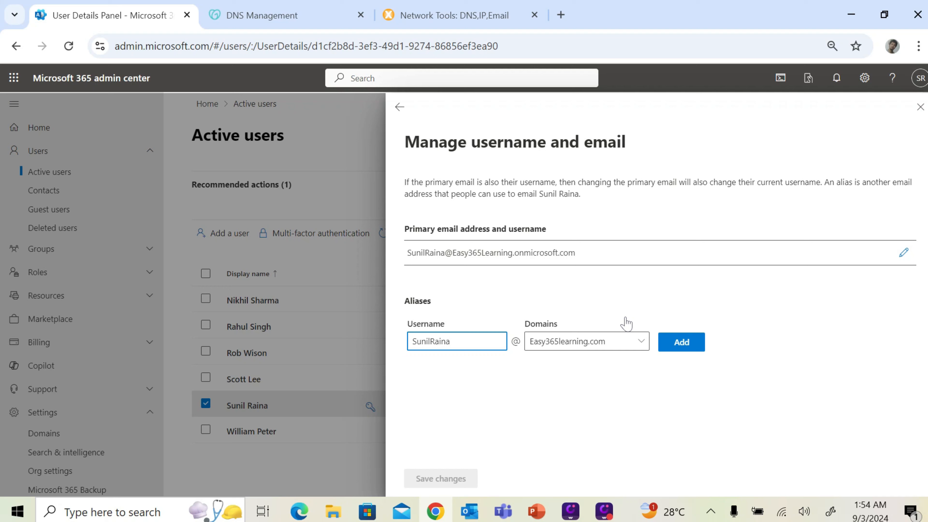
{"action": "left_click", "coordinate": [687, 346]}
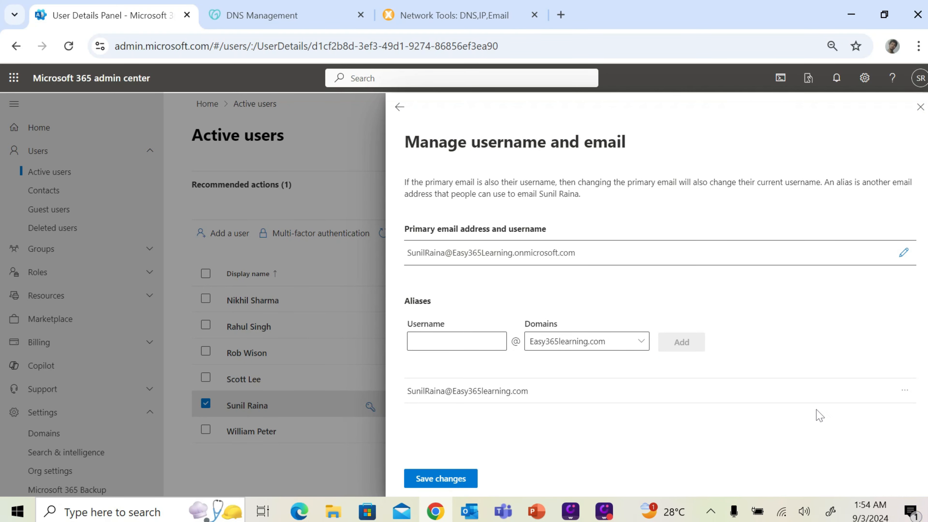
Make the Easy365learning.com alias the primary email and save the changes
{"action": "left_click", "coordinate": [905, 391]}
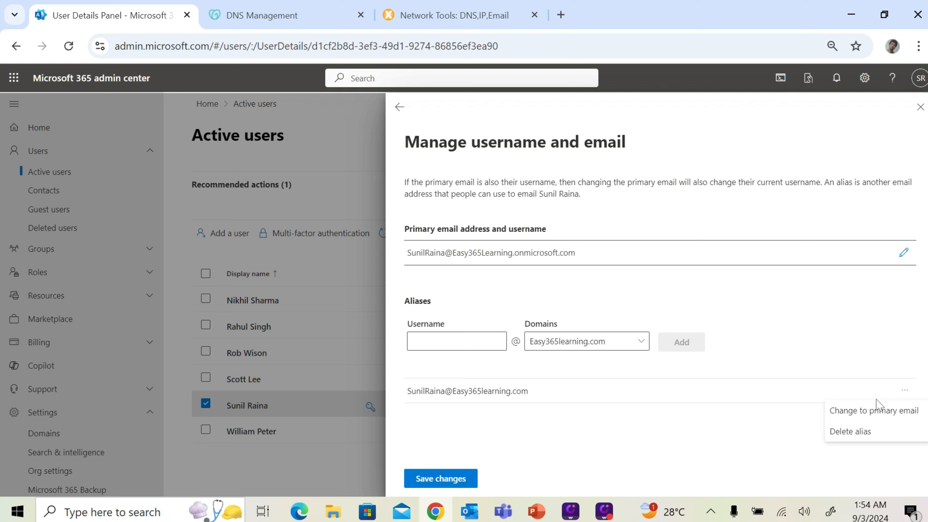
{"action": "left_click", "coordinate": [858, 414]}
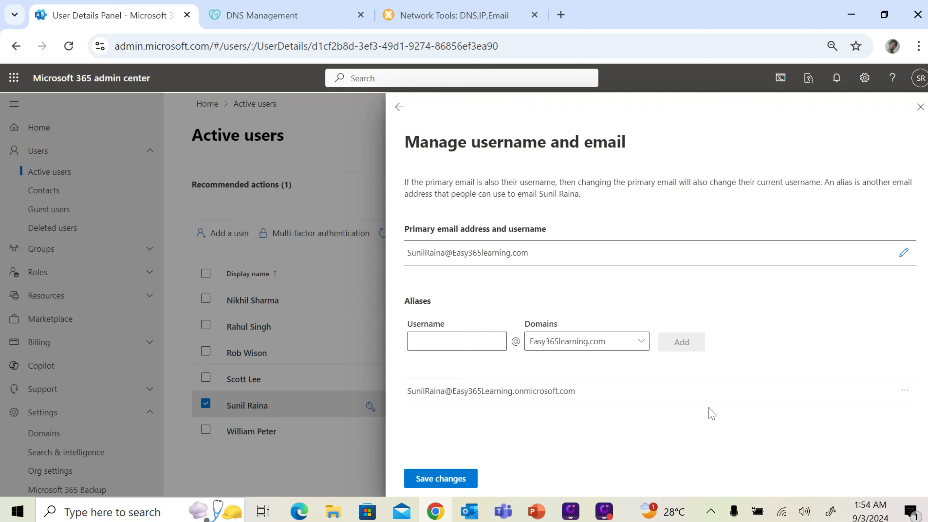
{"action": "left_click", "coordinate": [453, 485]}
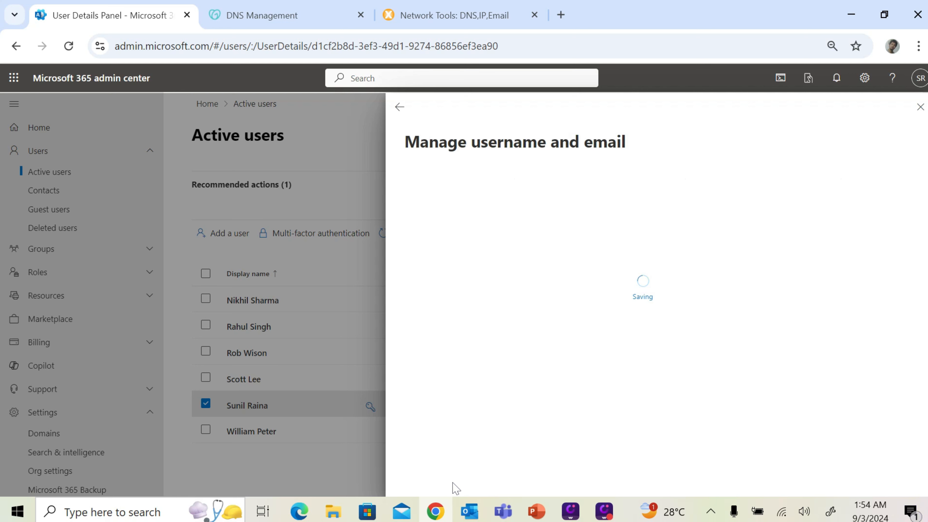